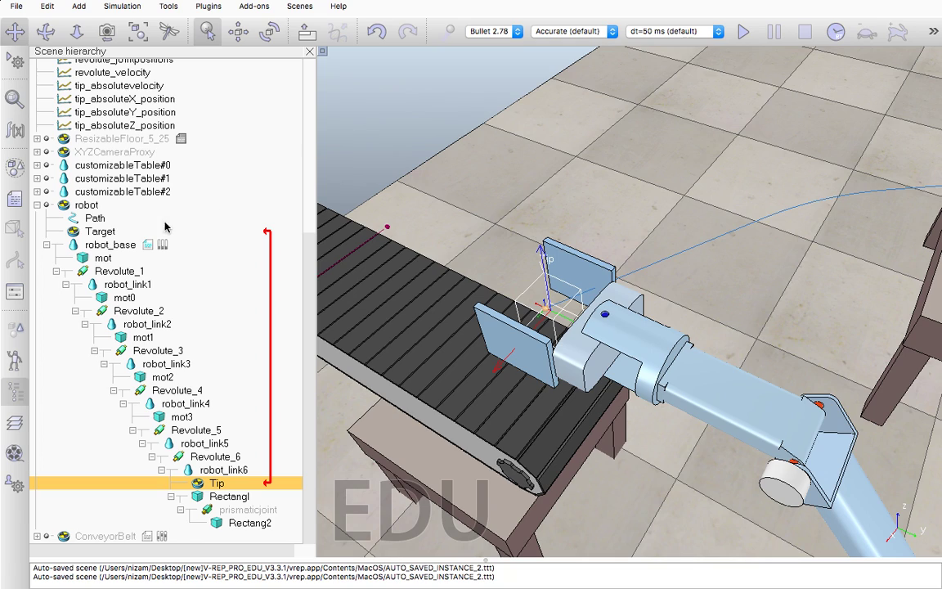
# Frame the conveyor, red cube, robot arm and table in the view, then clear the selection
pyautogui.click(79, 247)
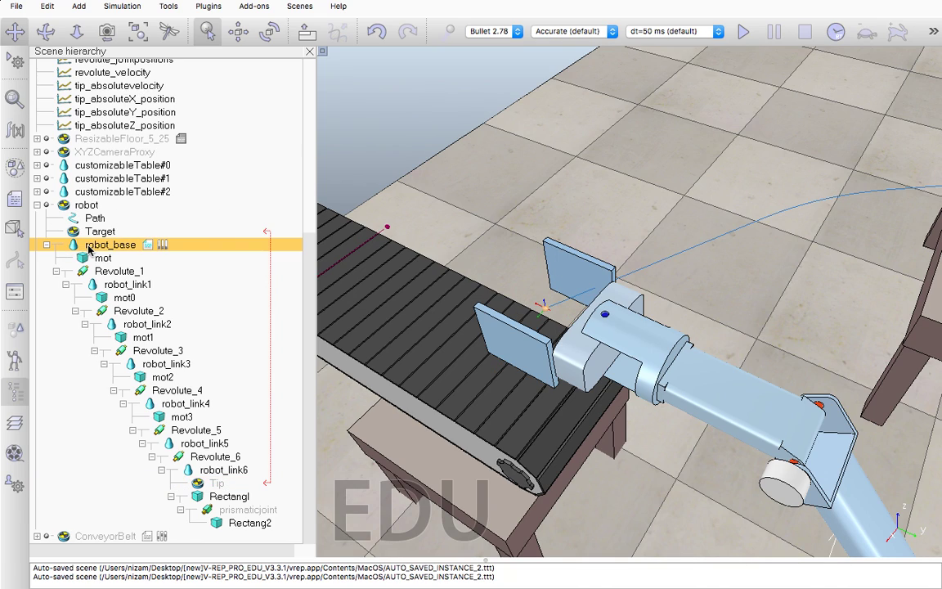
pyautogui.scroll(-10, 491, 327)
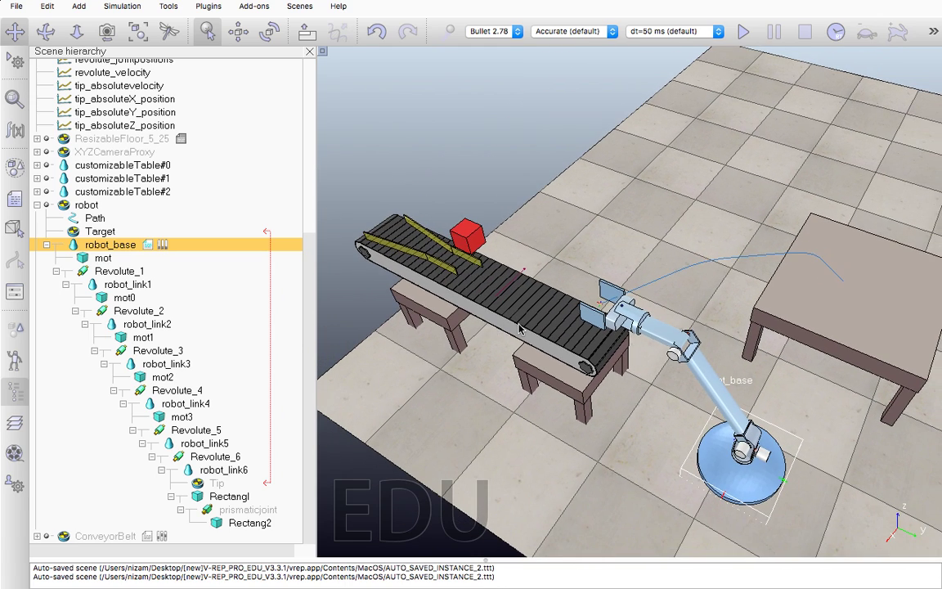
pyautogui.moveTo(520, 327); pyautogui.dragTo(536, 218)
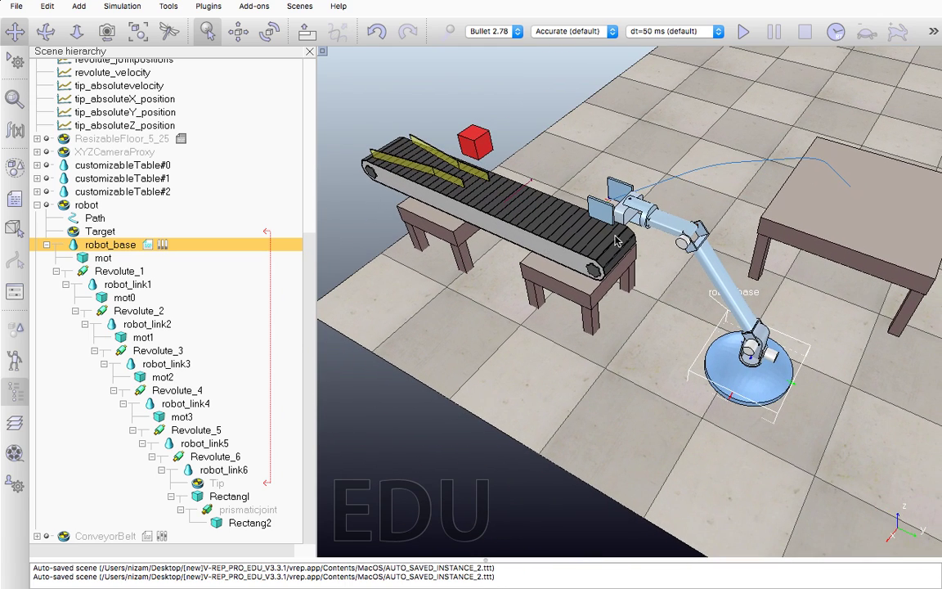
pyautogui.click(58, 204)
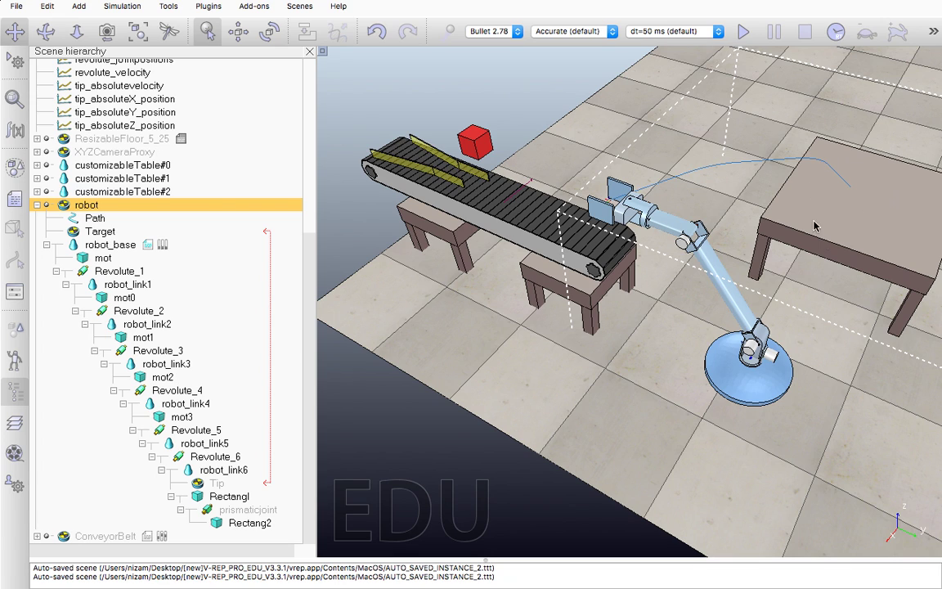
pyautogui.moveTo(869, 183)
pyautogui.mouseDown()
pyautogui.moveTo(770, 187)
pyautogui.moveTo(809, 199)
pyautogui.moveTo(584, 210)
pyautogui.moveTo(595, 203)
pyautogui.moveTo(595, 223)
pyautogui.moveTo(559, 185)
pyautogui.moveTo(611, 170)
pyautogui.mouseUp()
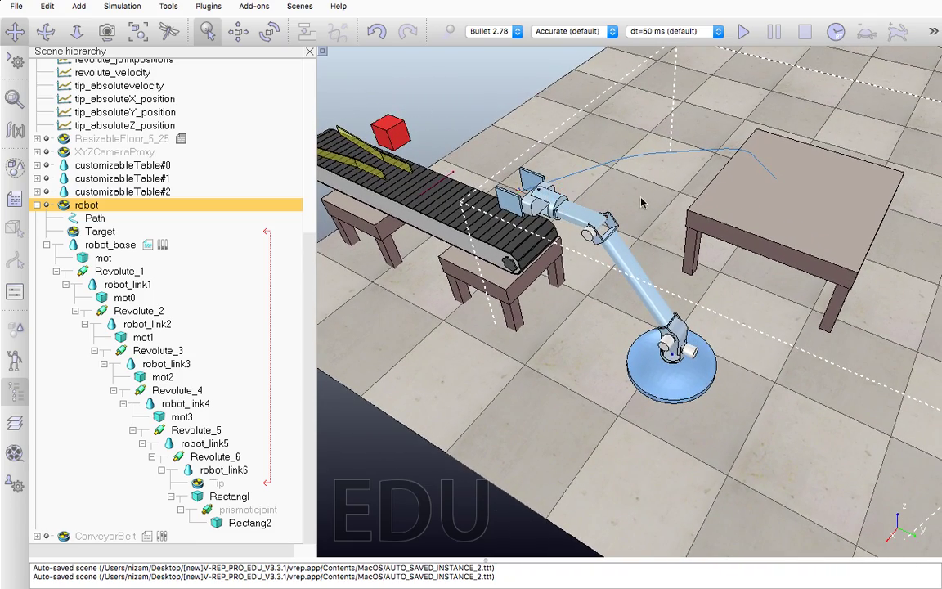
pyautogui.scroll(6, 628, 169)
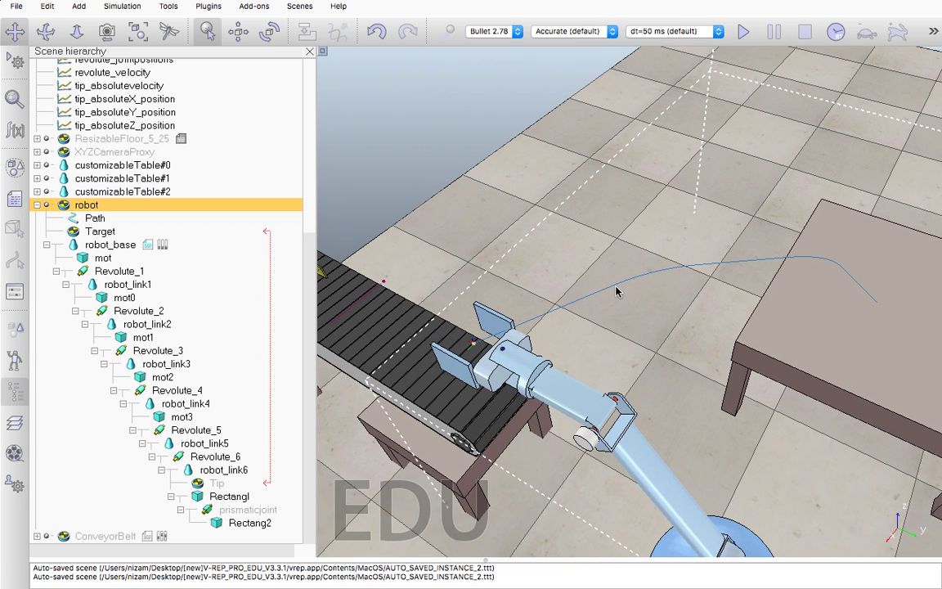
pyautogui.scroll(-3, 777, 321)
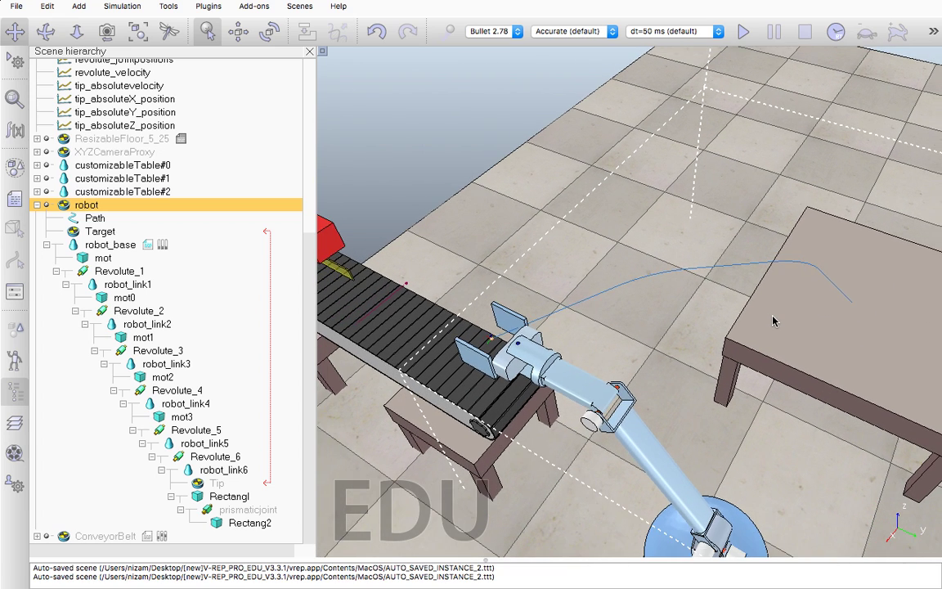
pyautogui.moveTo(764, 345); pyautogui.dragTo(787, 294)
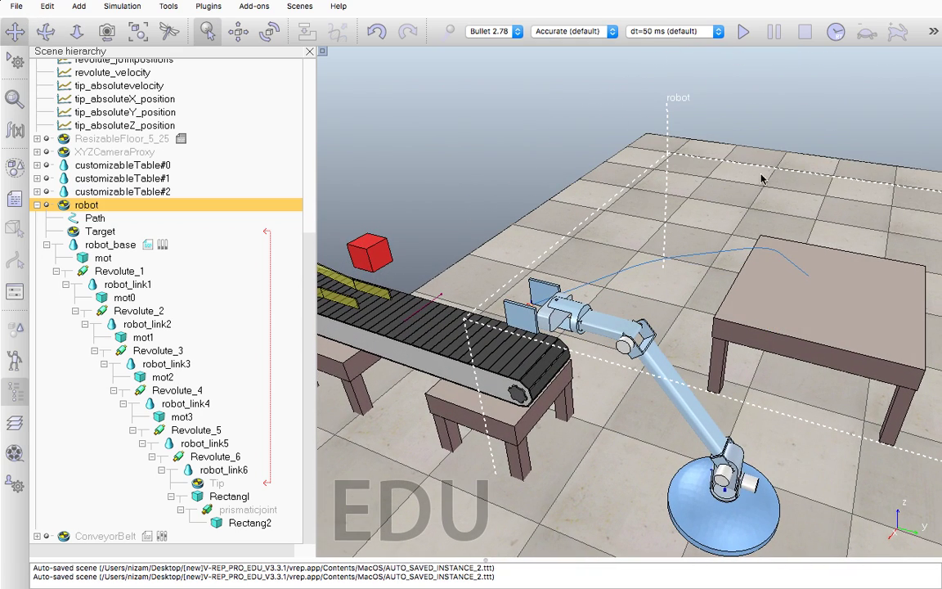
pyautogui.click(611, 88)
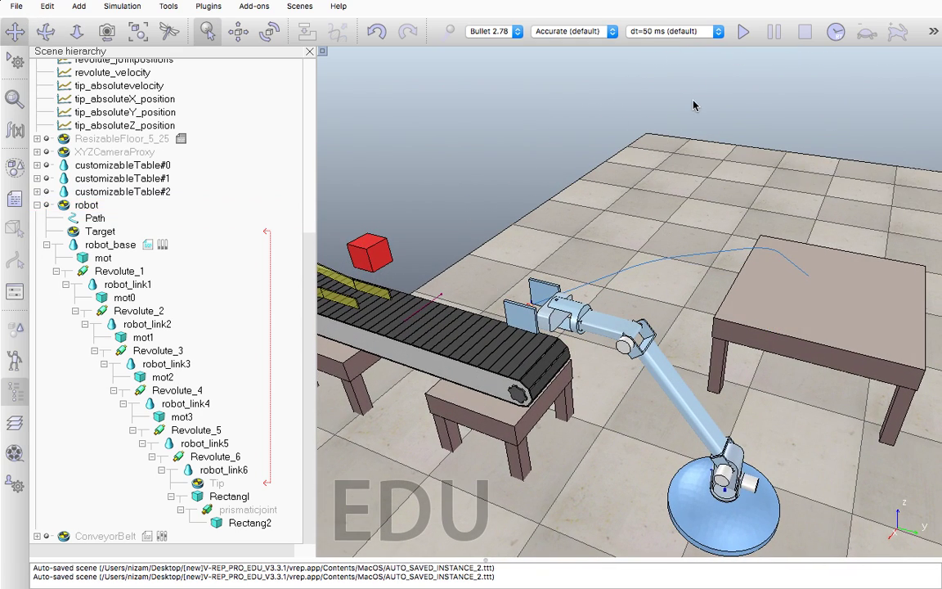
# Start the simulation, watch the arm swing toward the table, then stop and reset it
pyautogui.click(744, 32)
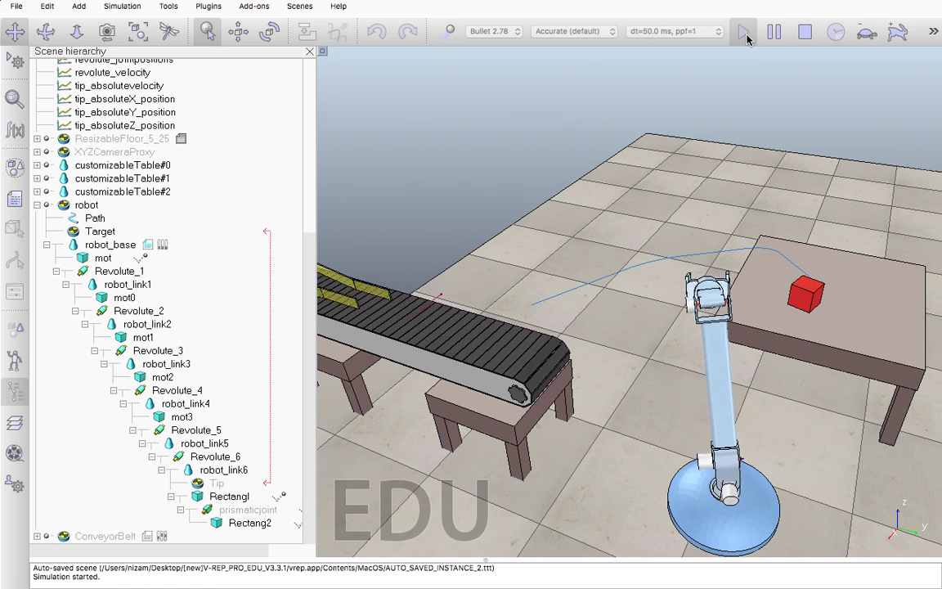
pyautogui.click(802, 35)
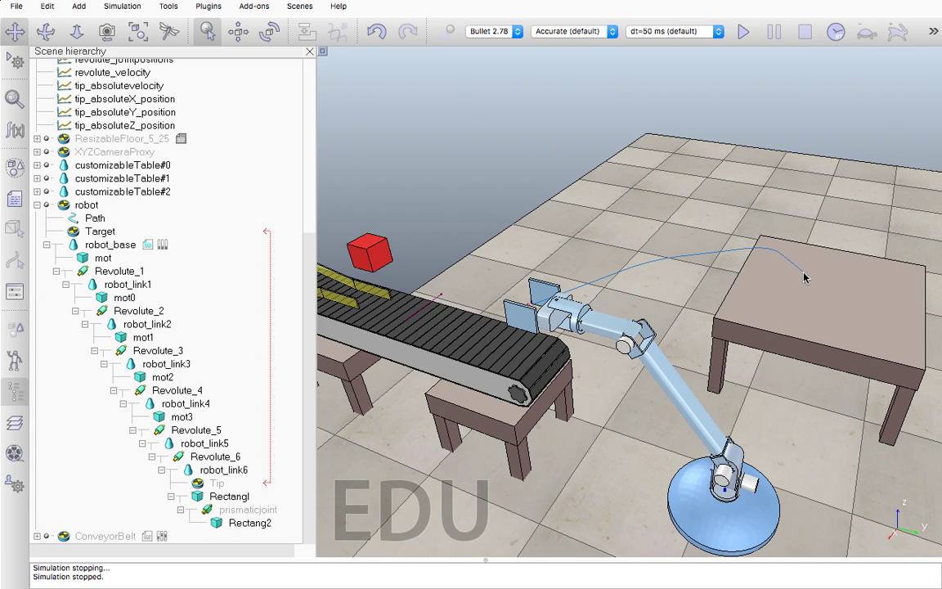
# Select the Path in the scene hierarchy to display its control points over the table
pyautogui.click(95, 218)
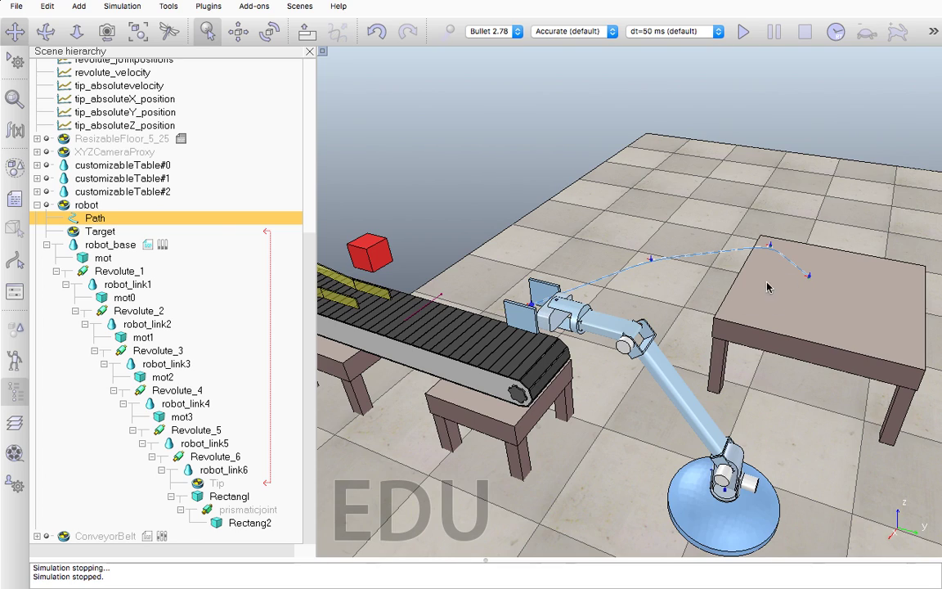
pyautogui.click(308, 283)
# Open the Calculation Modules settings on the Inverse kinematics page
pyautogui.click(15, 131)
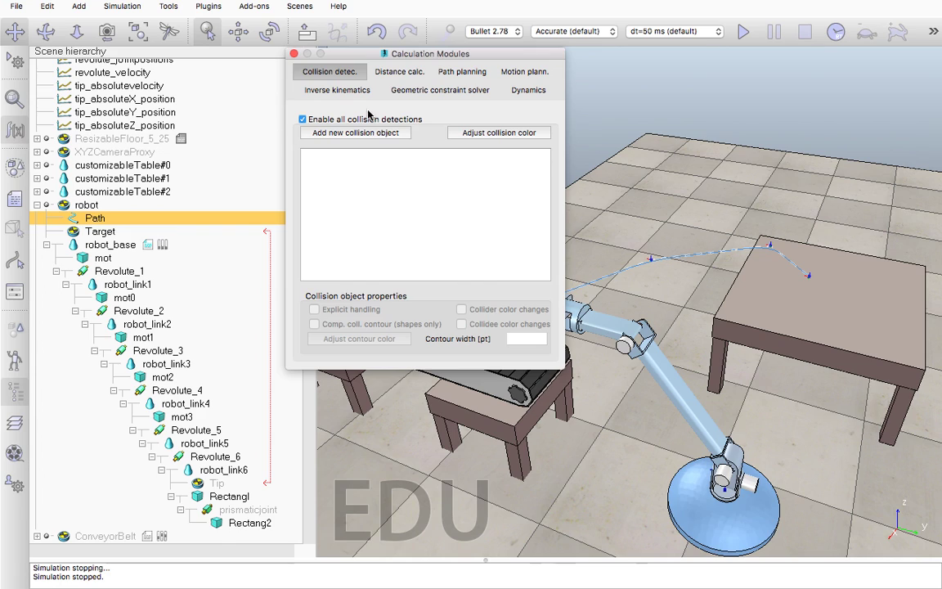
pyautogui.moveTo(384, 54); pyautogui.dragTo(383, 47)
pyautogui.click(570, 216)
pyautogui.click(357, 92)
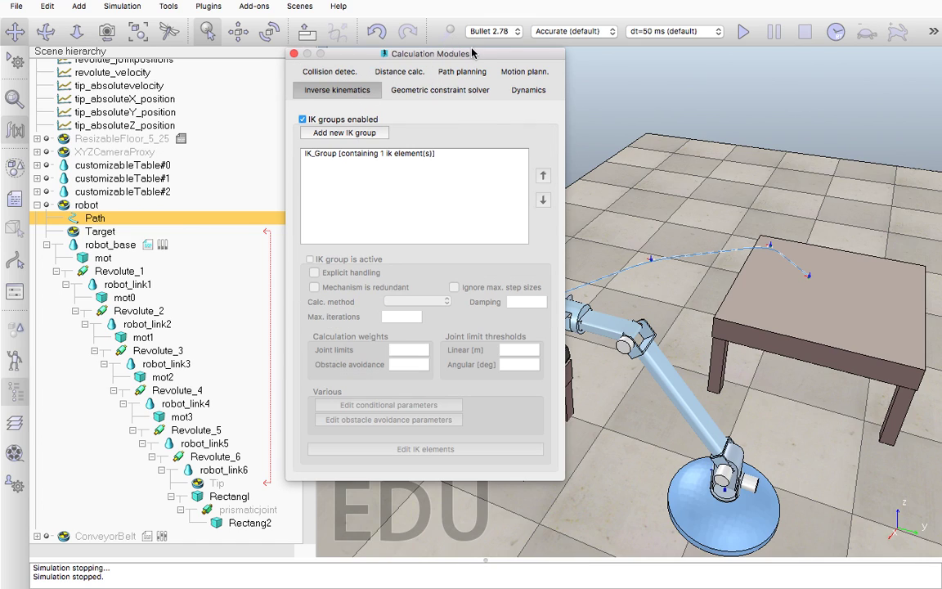
pyautogui.moveTo(439, 50); pyautogui.dragTo(260, 47)
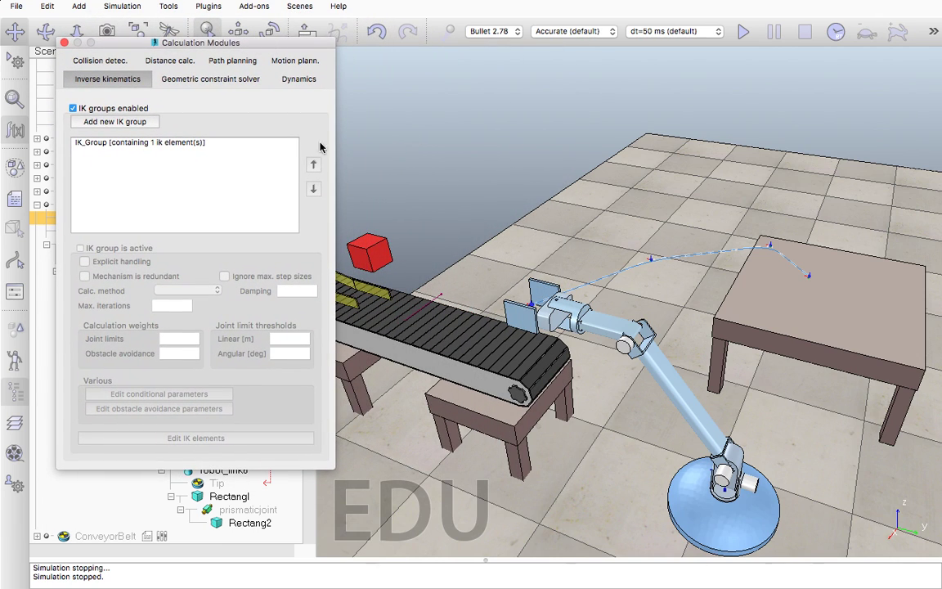
# Review IK_Group, keeping DLS as the calculation method with damping 0.5000
pyautogui.click(125, 143)
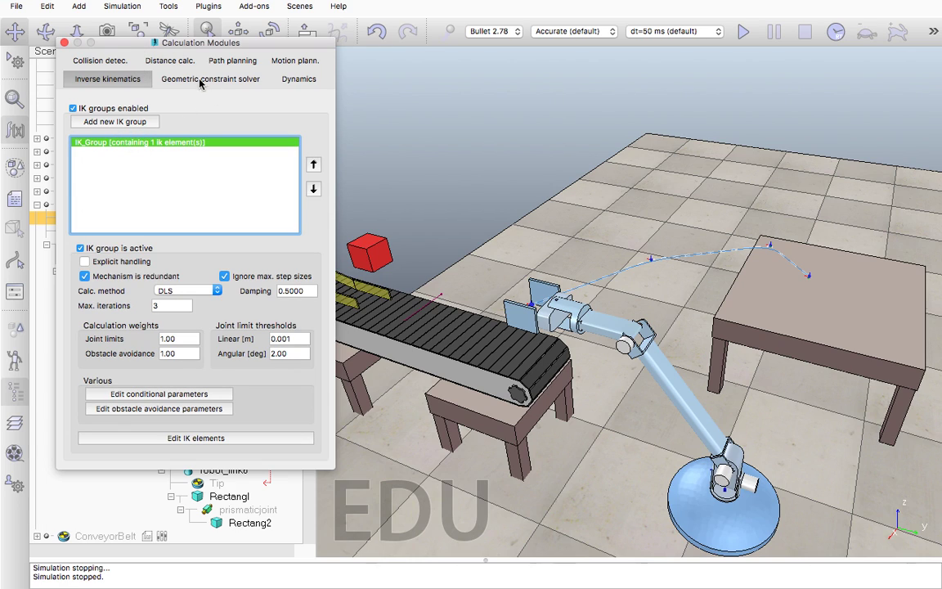
pyautogui.click(292, 82)
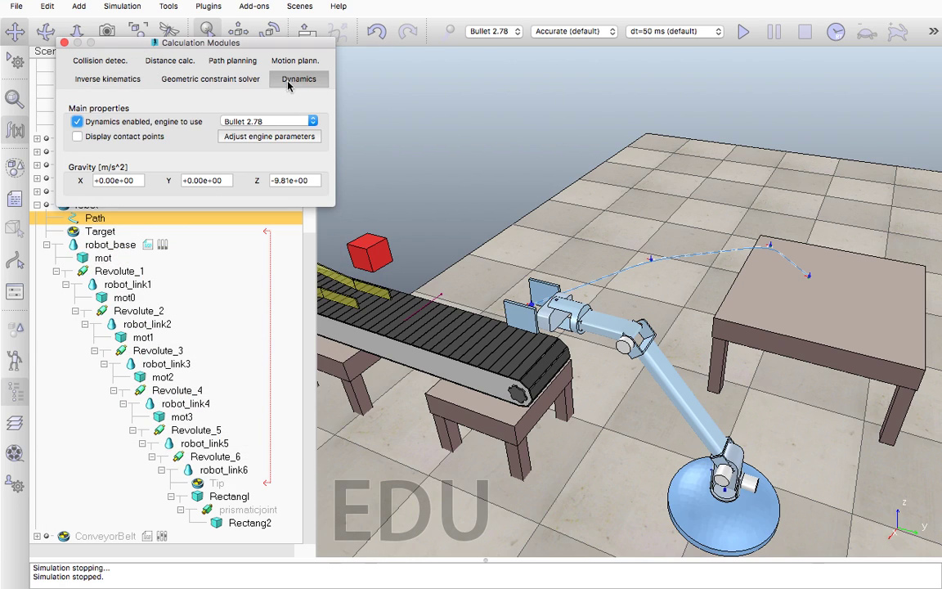
pyautogui.click(108, 78)
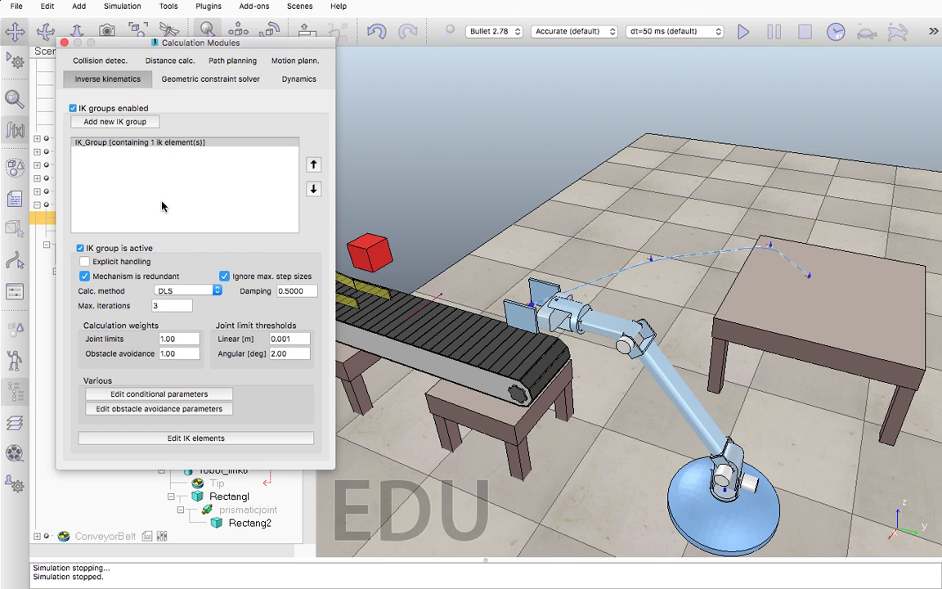
pyautogui.click(127, 173)
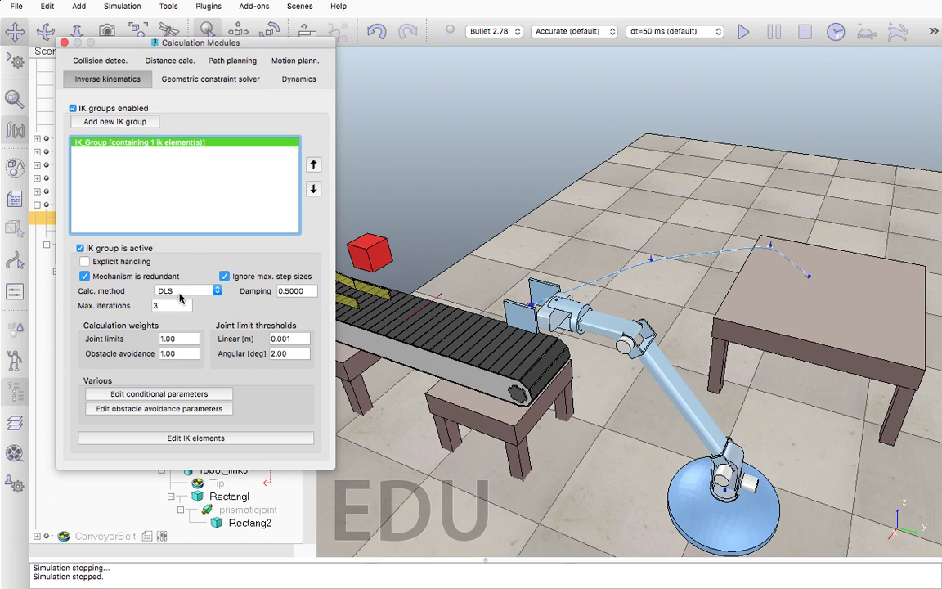
pyautogui.click(216, 292)
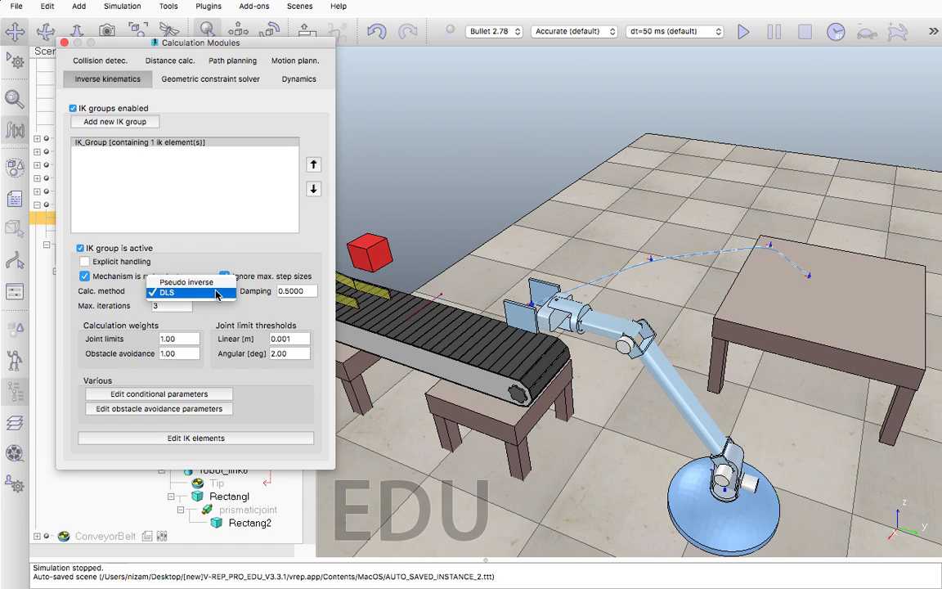
pyautogui.click(215, 295)
pyautogui.click(210, 294)
pyautogui.click(209, 294)
pyautogui.click(208, 296)
pyautogui.click(210, 291)
pyautogui.moveTo(311, 291); pyautogui.dragTo(282, 293)
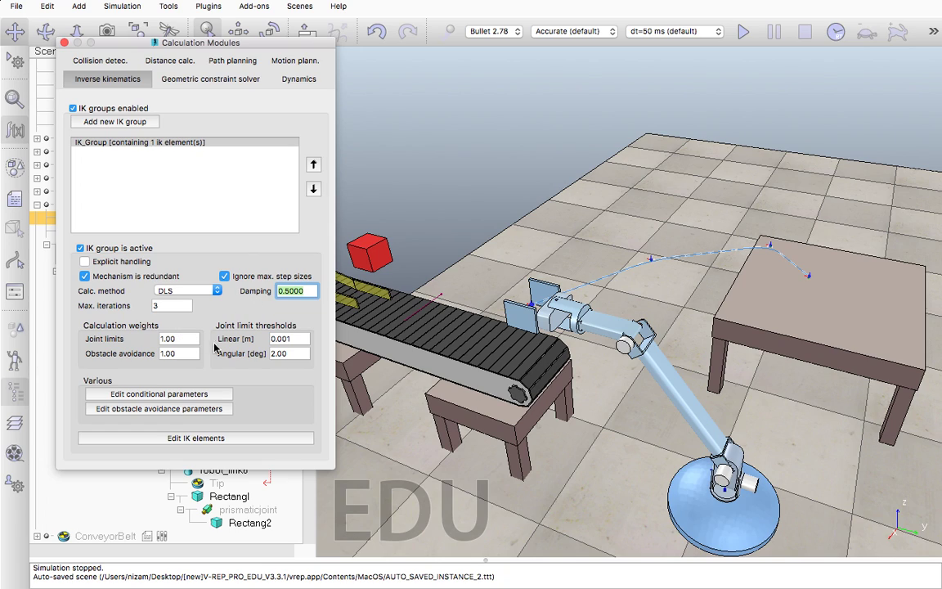
pyautogui.click(209, 174)
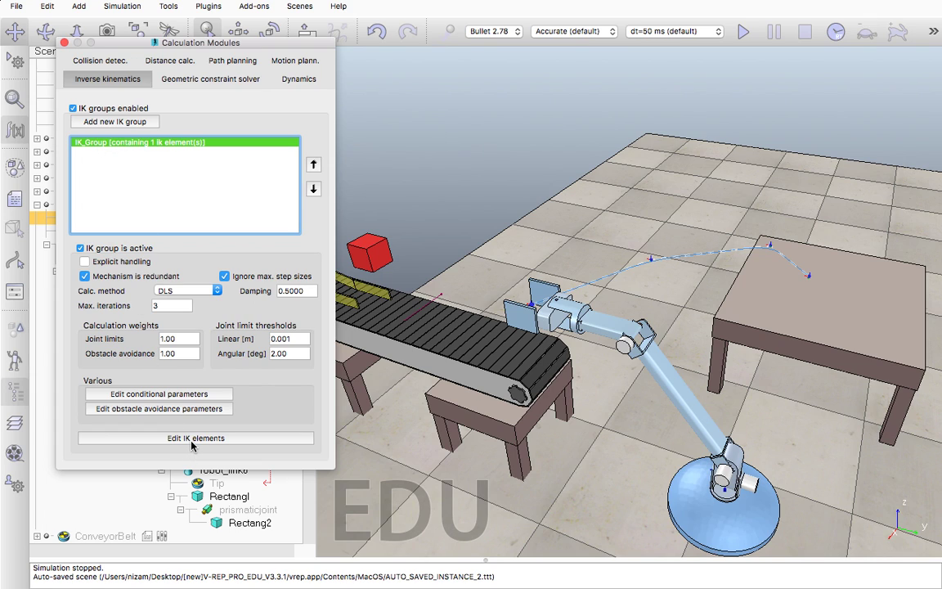
# Open IK_Group's elements and confirm the Tip element's chain base is robot
pyautogui.click(186, 439)
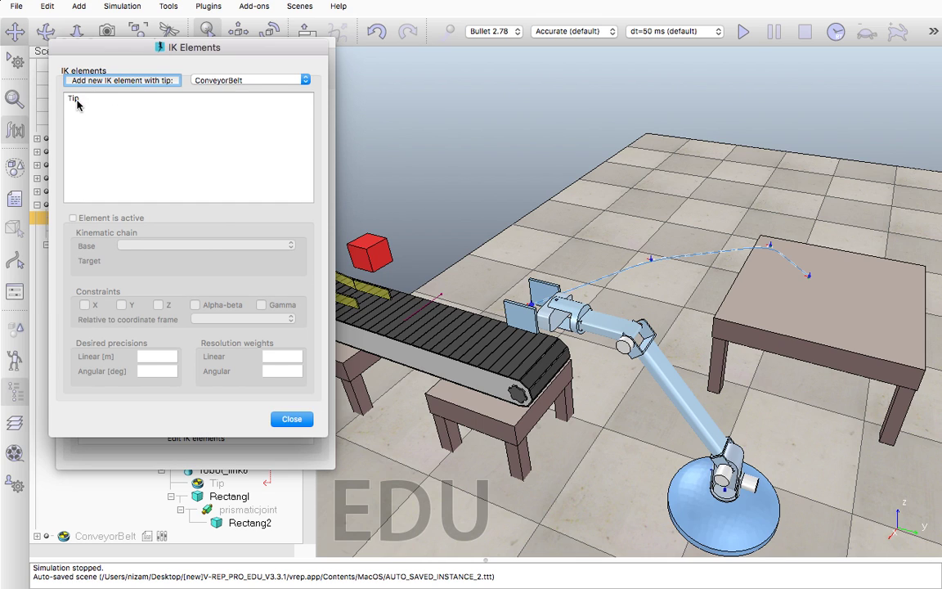
pyautogui.click(75, 99)
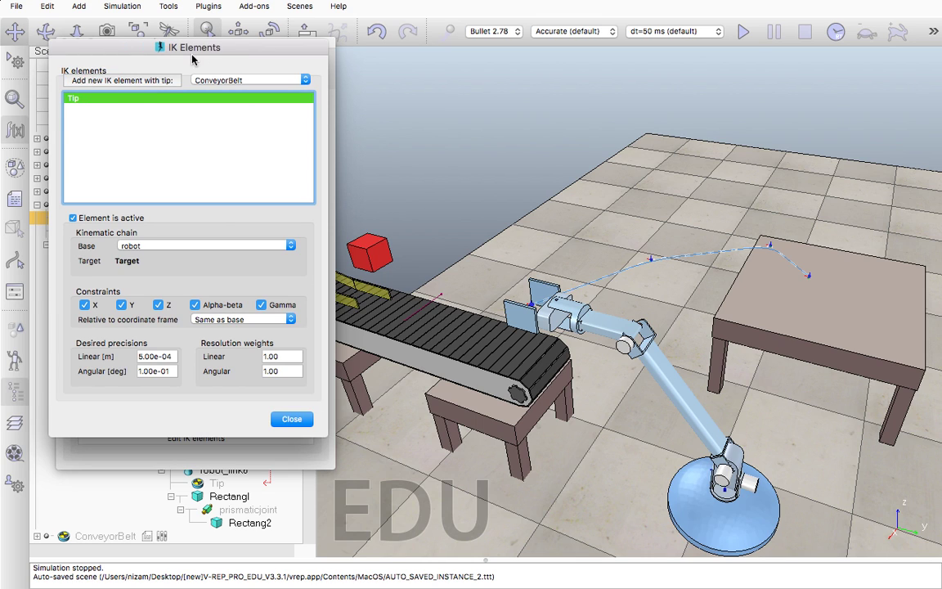
pyautogui.moveTo(201, 48); pyautogui.dragTo(392, 99)
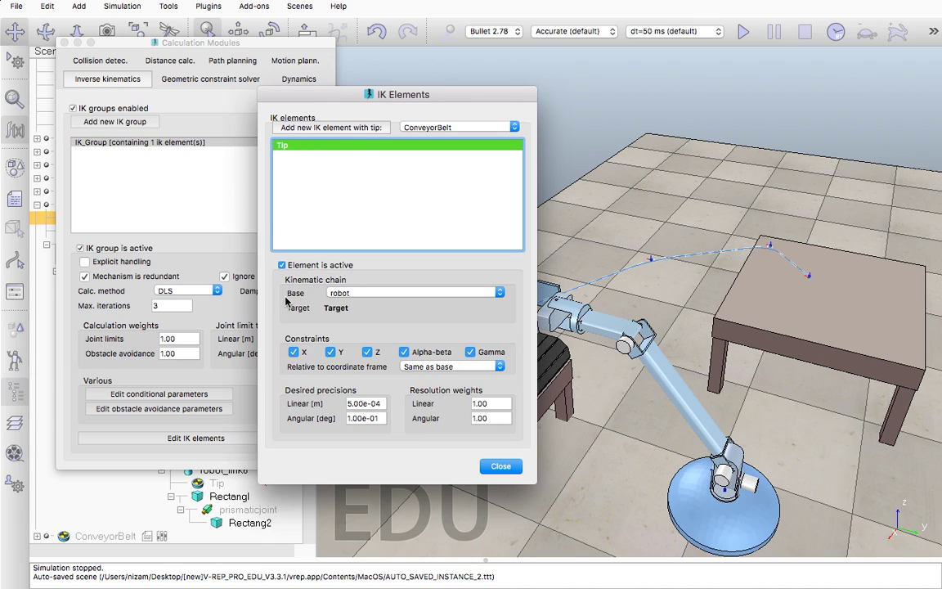
pyautogui.click(370, 293)
pyautogui.click(344, 295)
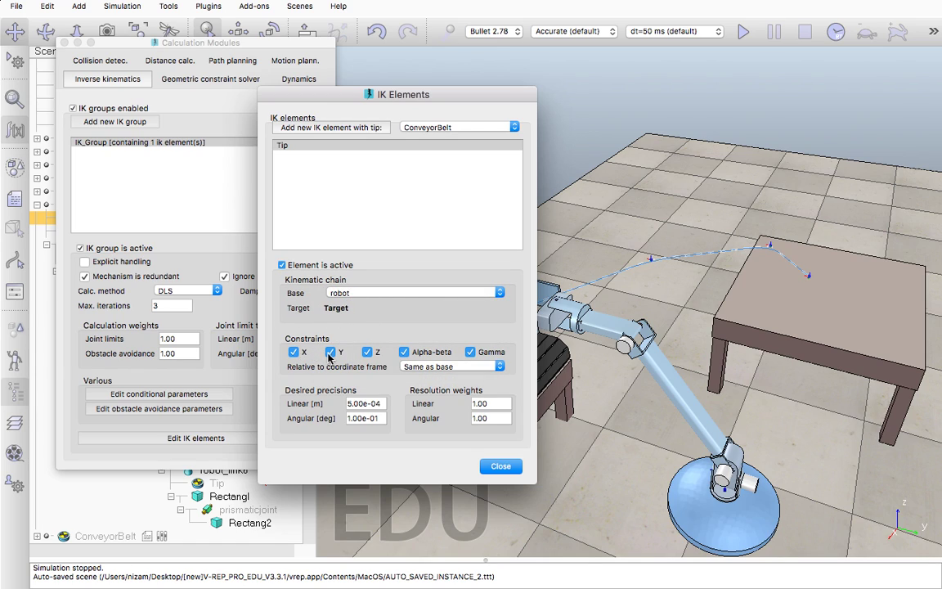
# Keep the X and Gamma constraints on relative to the base frame, then close both IK dialogs
pyautogui.click(294, 353)
pyautogui.click(294, 351)
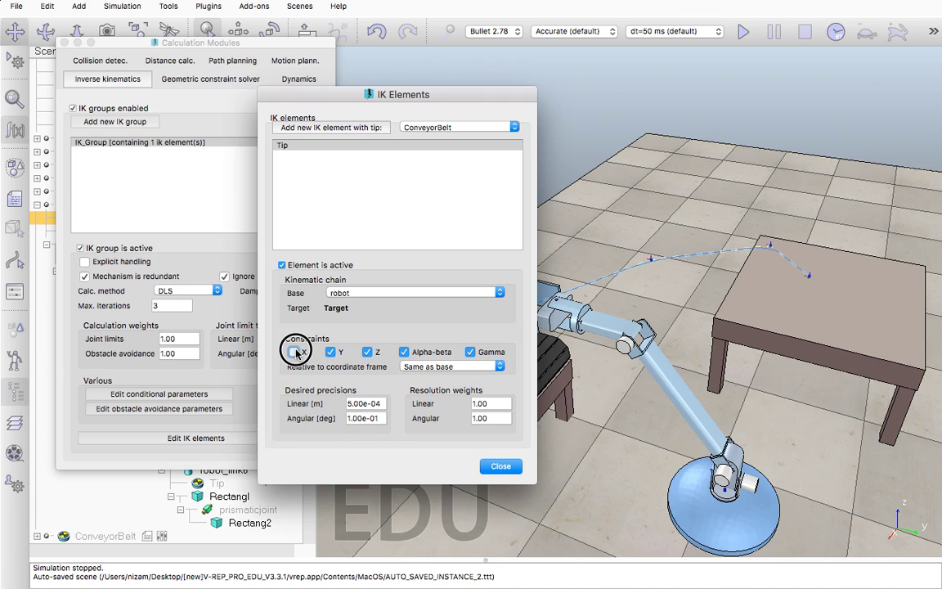
pyautogui.click(471, 353)
pyautogui.click(471, 352)
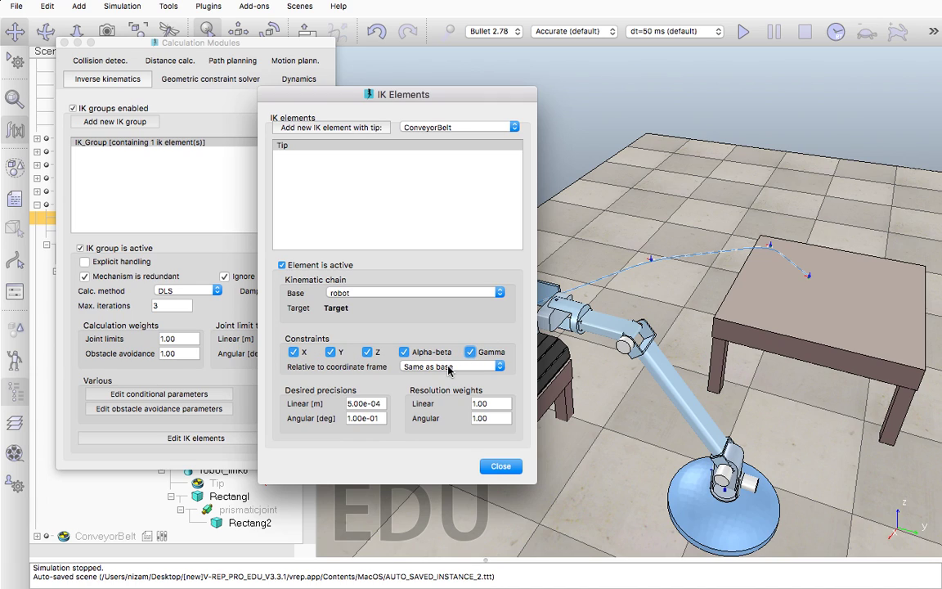
pyautogui.click(448, 367)
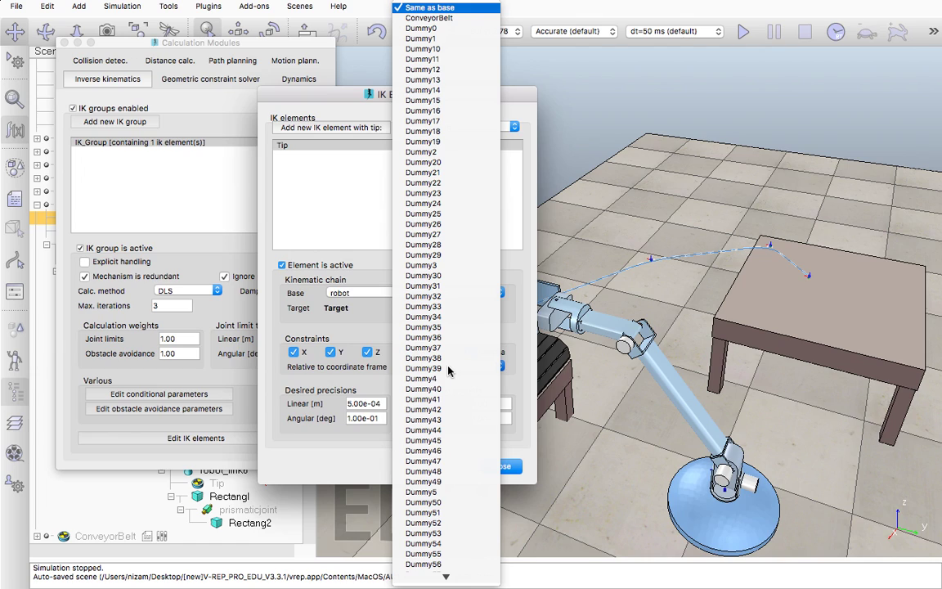
pyautogui.click(469, 10)
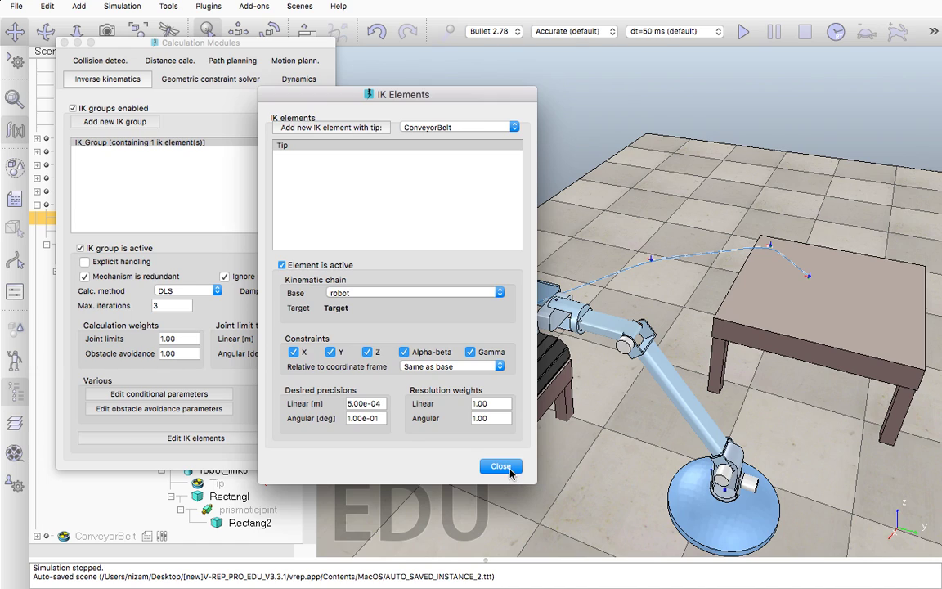
pyautogui.click(337, 151)
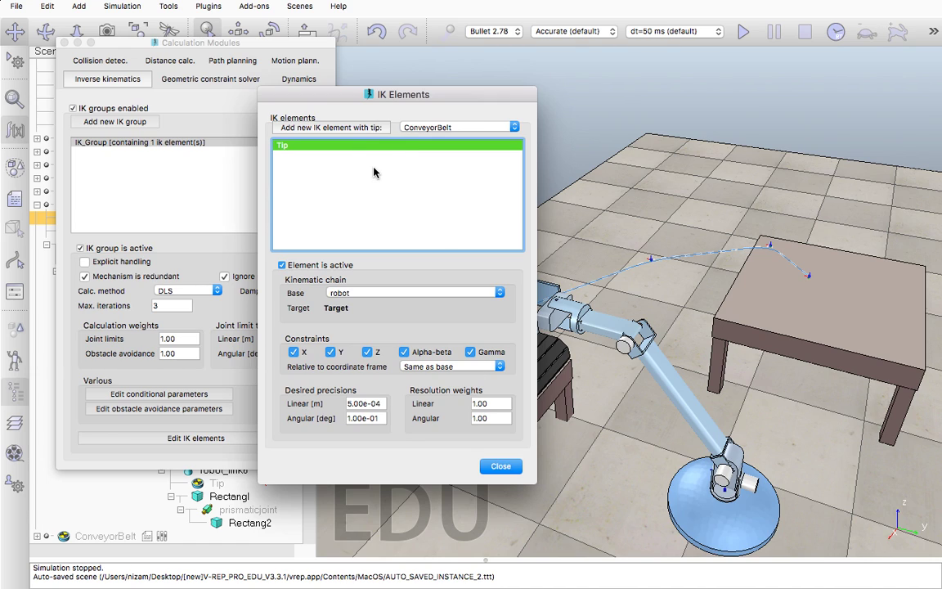
pyautogui.click(501, 466)
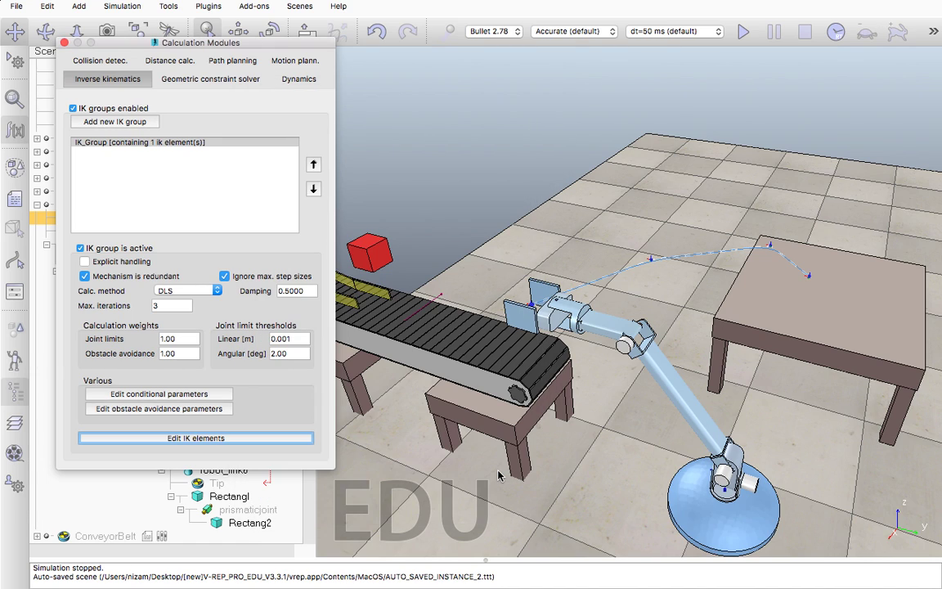
pyautogui.click(65, 42)
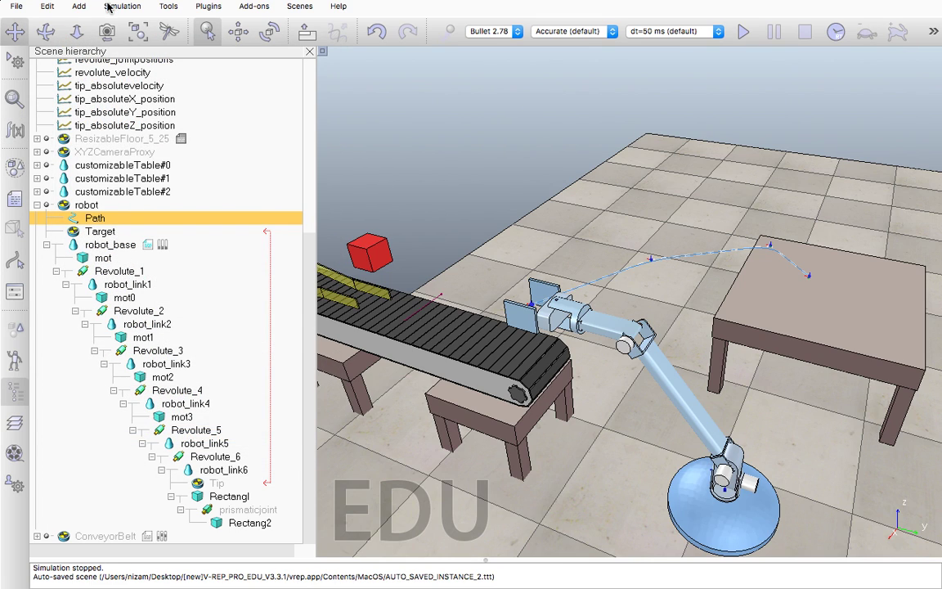
# Add a new dummy to the scene and frame it in the 3D view
pyautogui.click(79, 8)
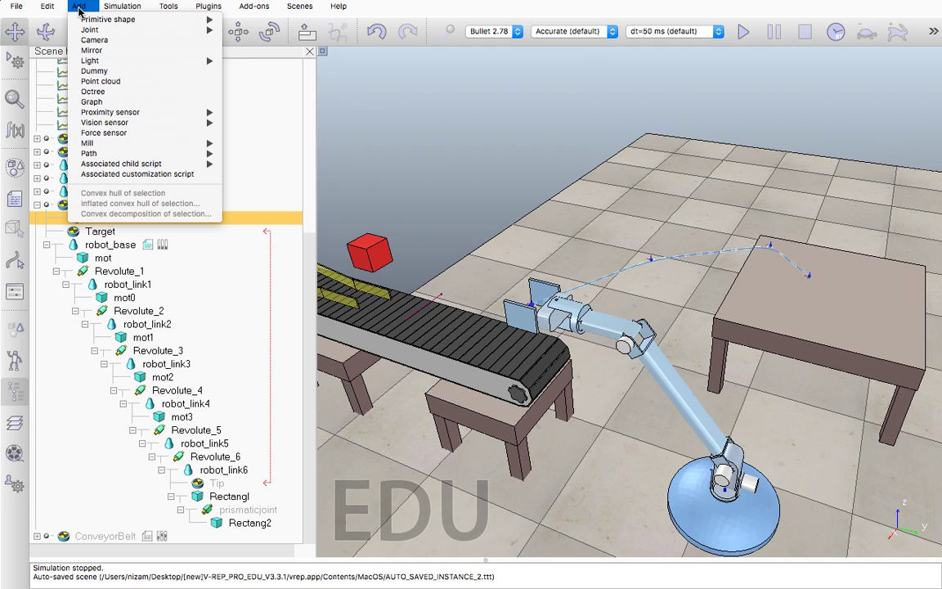
pyautogui.click(102, 76)
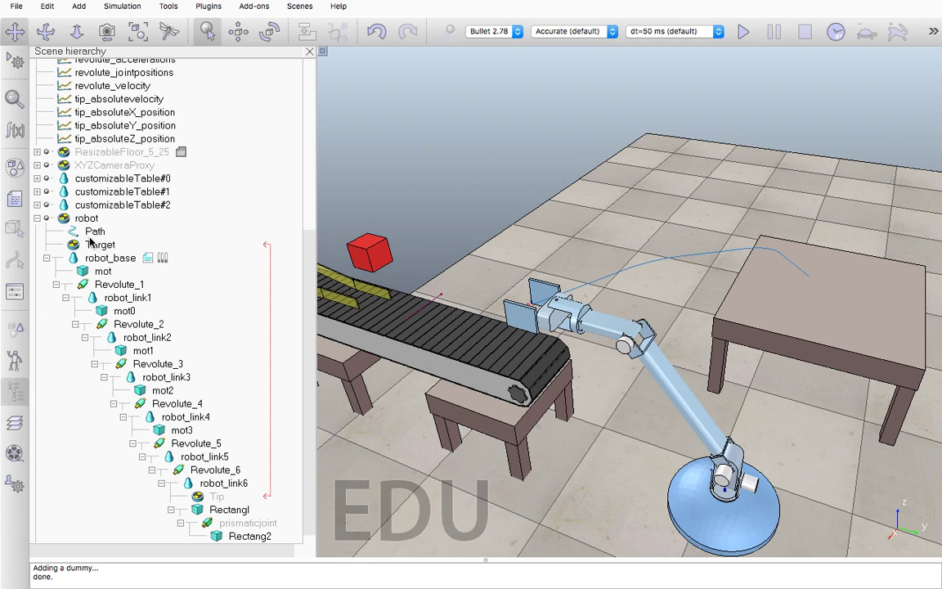
pyautogui.scroll(2, 104, 172)
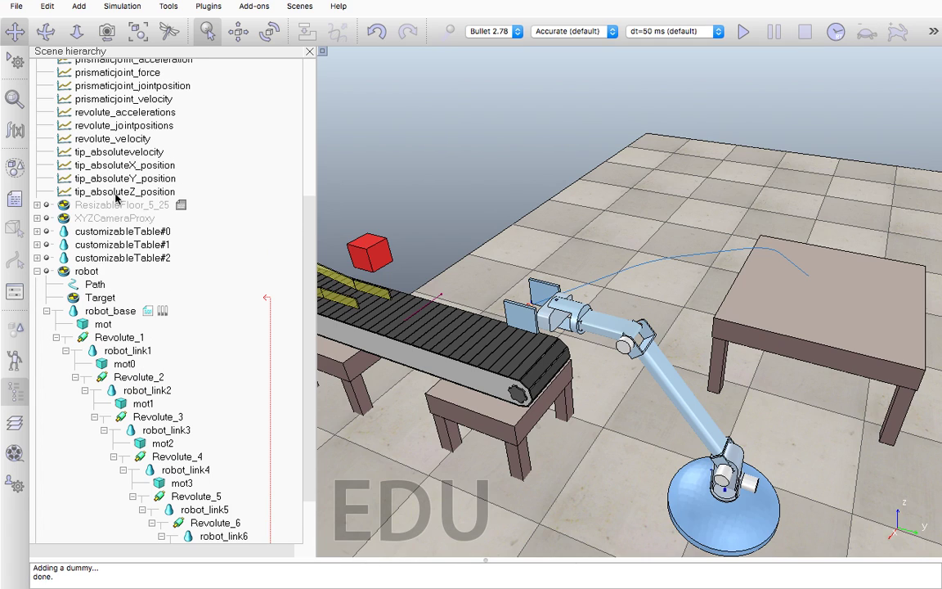
pyautogui.scroll(-2, 117, 198)
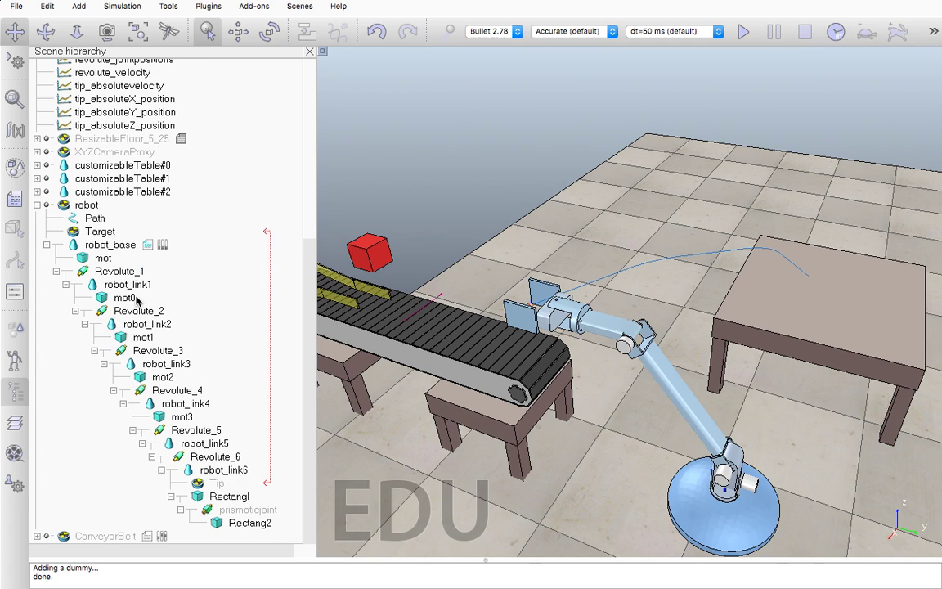
pyautogui.scroll(2, 103, 188)
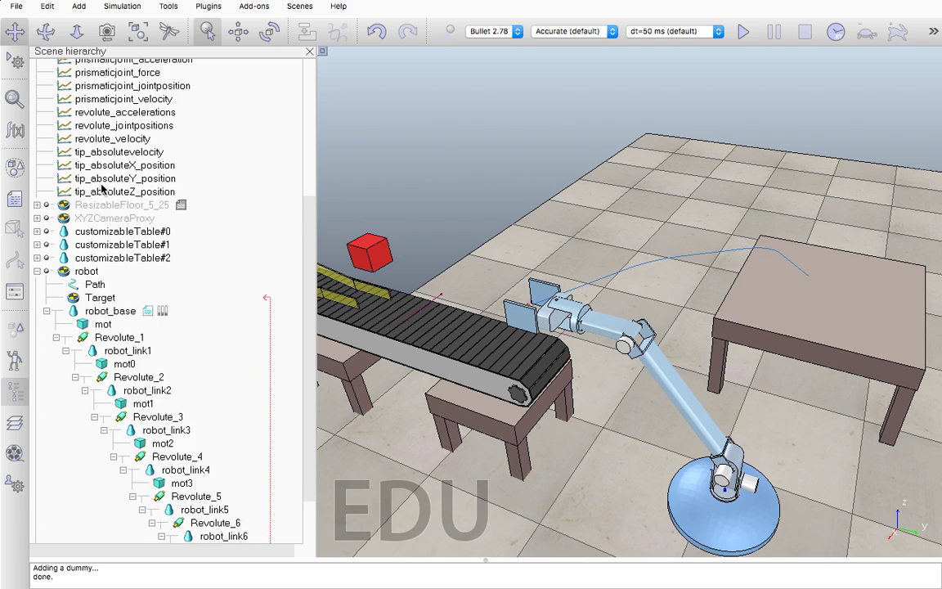
pyautogui.scroll(6, 98, 180)
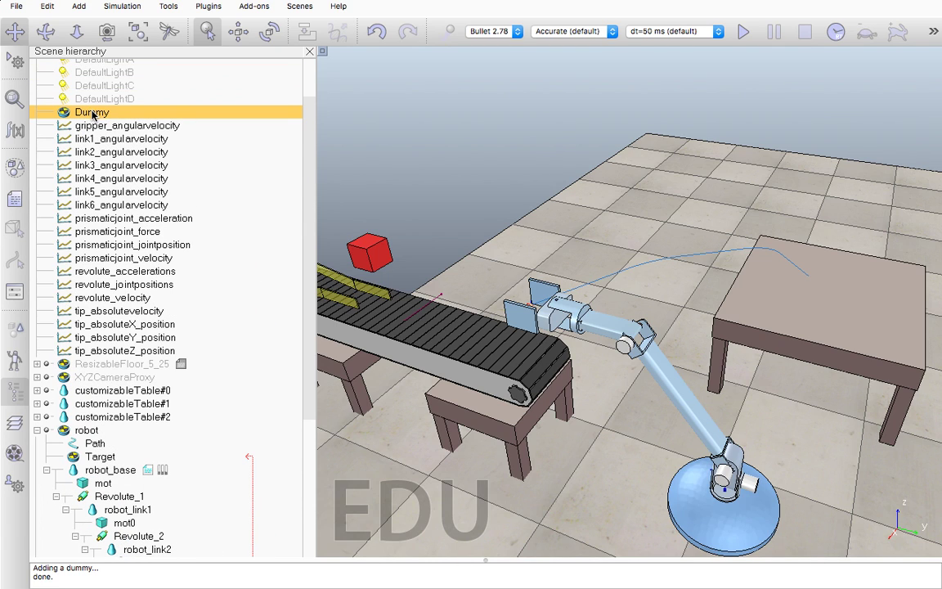
pyautogui.scroll(1, 101, 117)
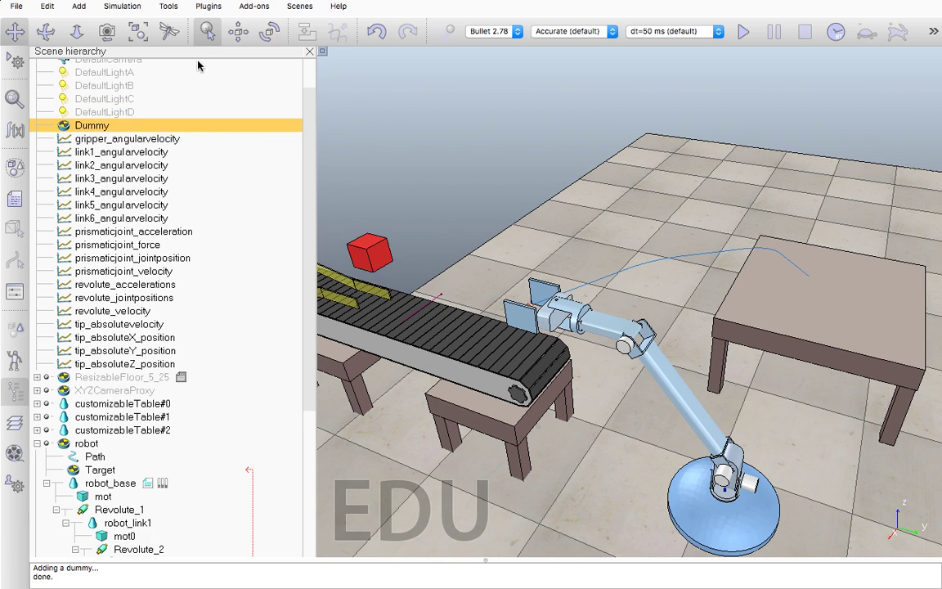
pyautogui.click(138, 31)
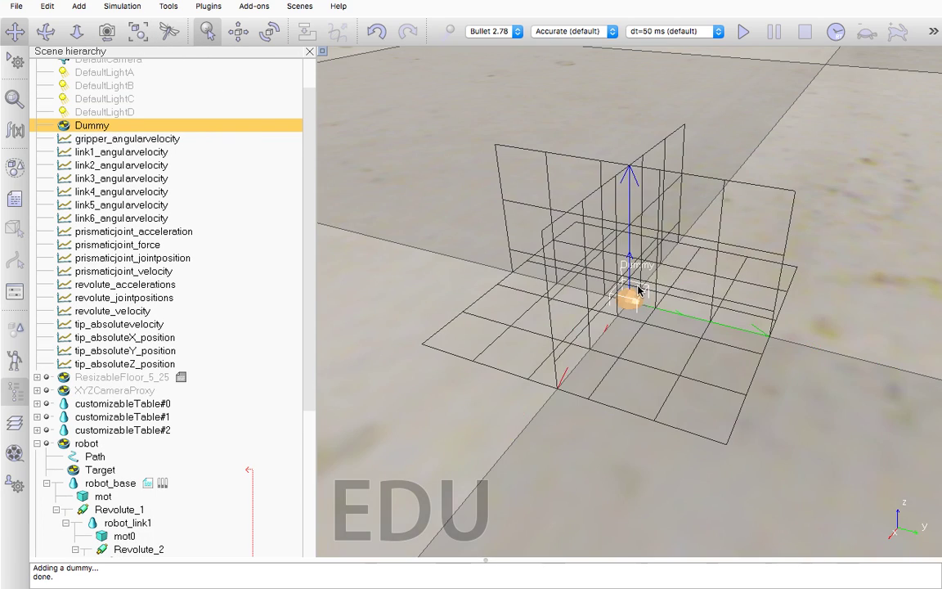
pyautogui.scroll(-10, 639, 291)
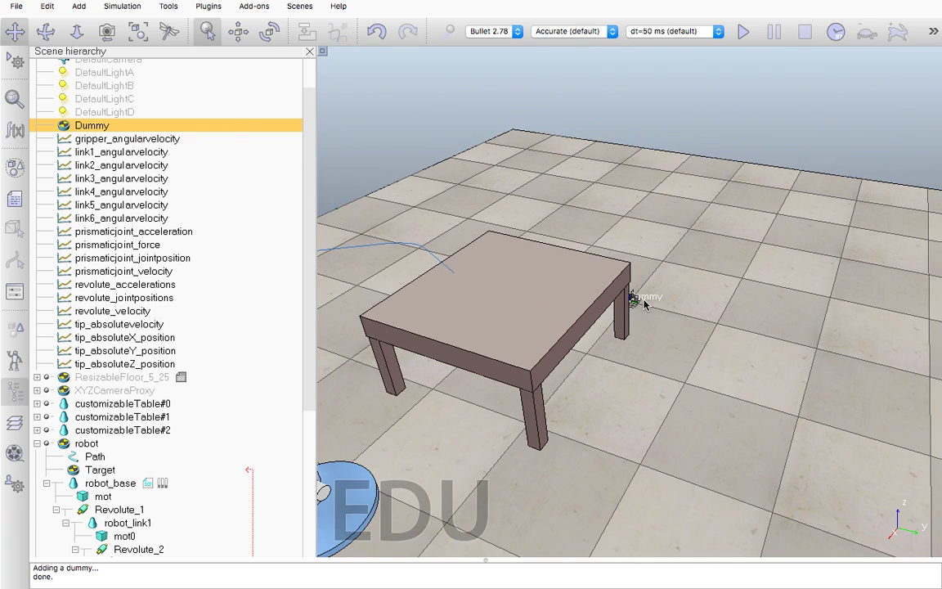
pyautogui.scroll(-3, 639, 315)
pyautogui.moveTo(635, 326); pyautogui.dragTo(458, 245, button='right')
# Rename the new Dummy to tip1 in the scene hierarchy
pyautogui.click(90, 124)
pyautogui.doubleClick(90, 124)
pyautogui.press('BackSpace')
pyautogui.press('BackSpace')
pyautogui.press('BackSpace')
pyautogui.press('BackSpace')
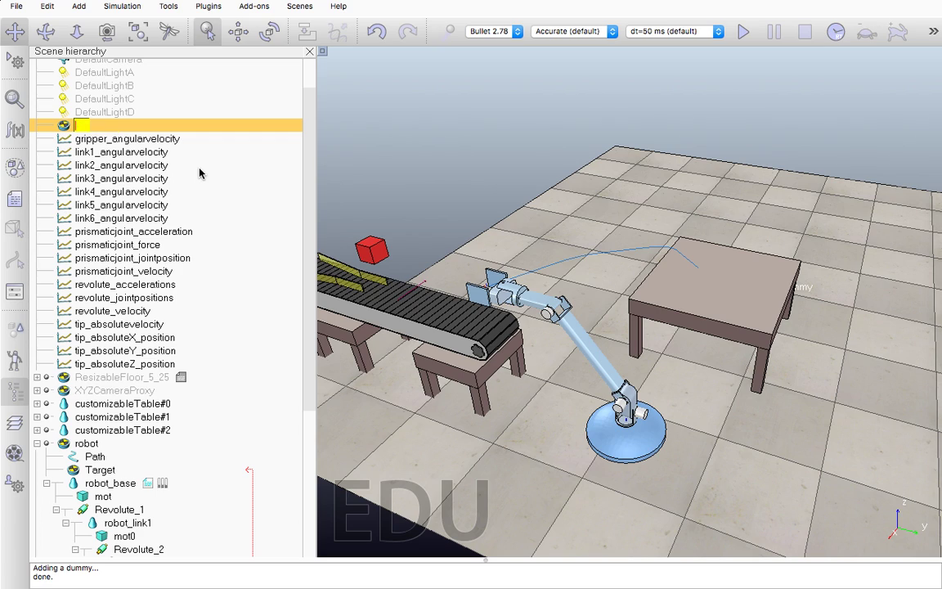
pyautogui.write('tip1')
pyautogui.press('Return')
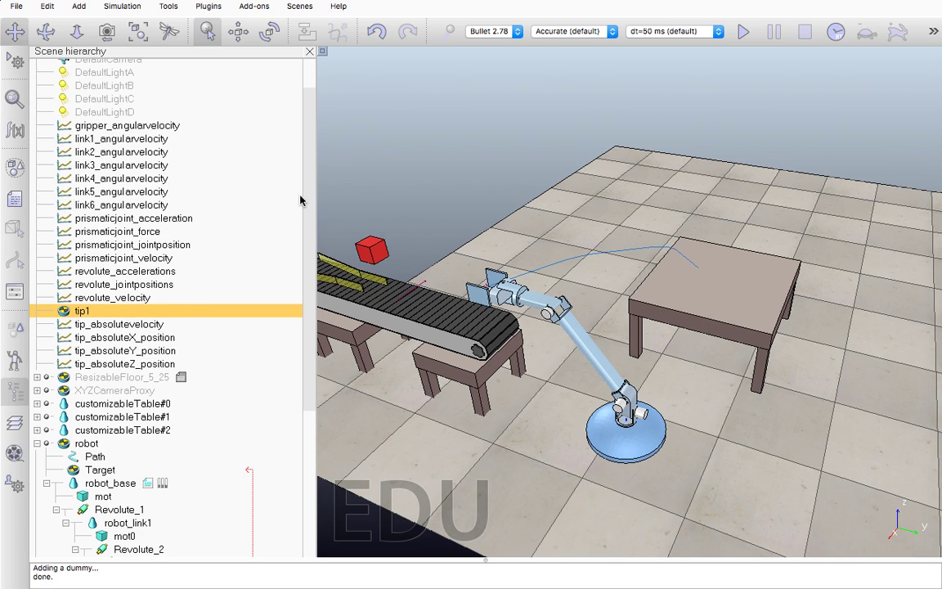
pyautogui.scroll(-9, 309, 202)
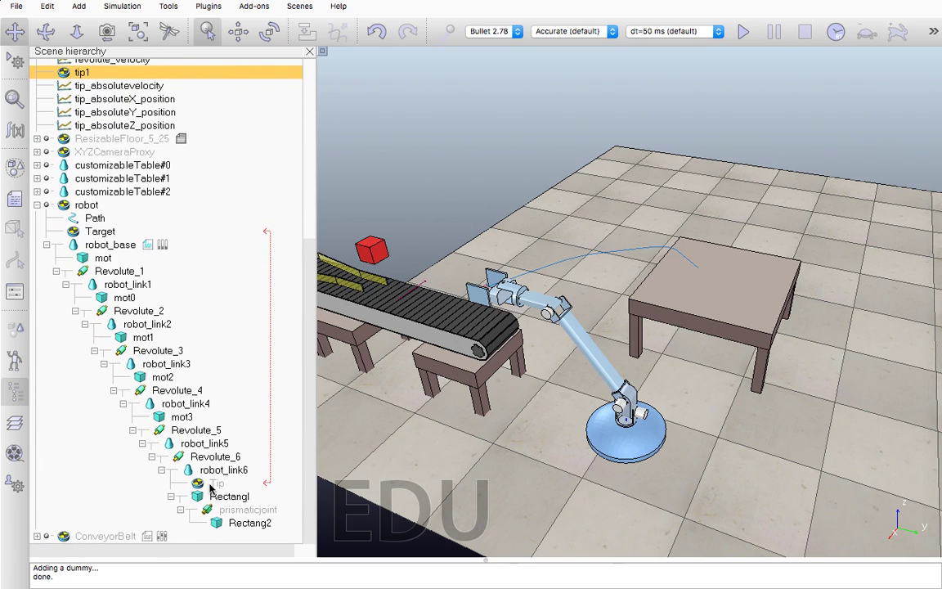
pyautogui.moveTo(209, 488); pyautogui.dragTo(202, 481)
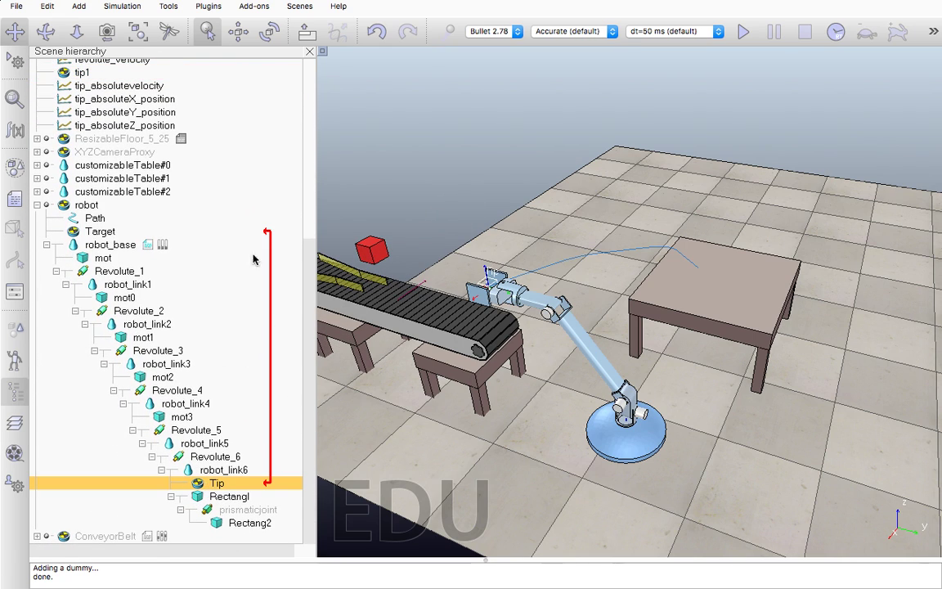
pyautogui.click(92, 234)
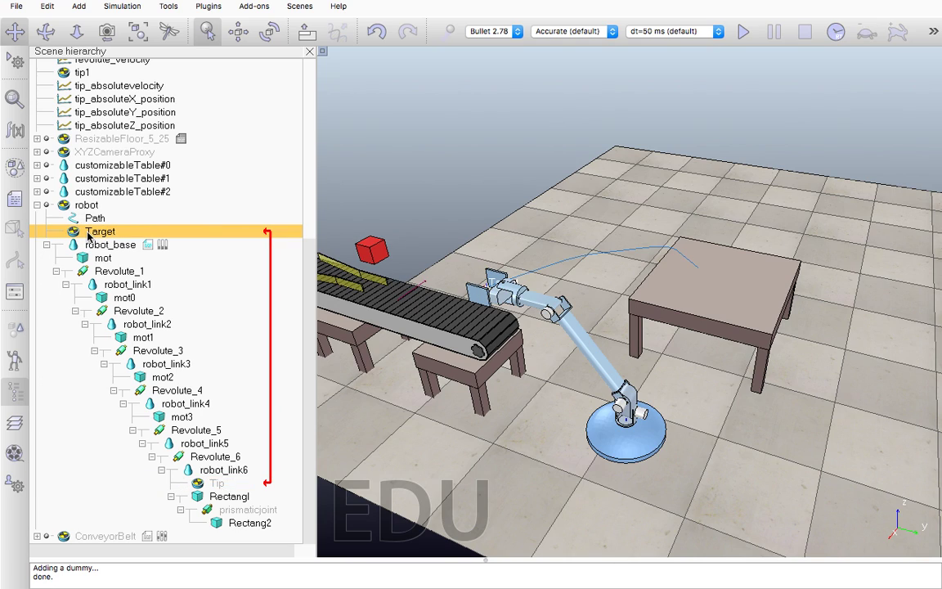
pyautogui.click(208, 483)
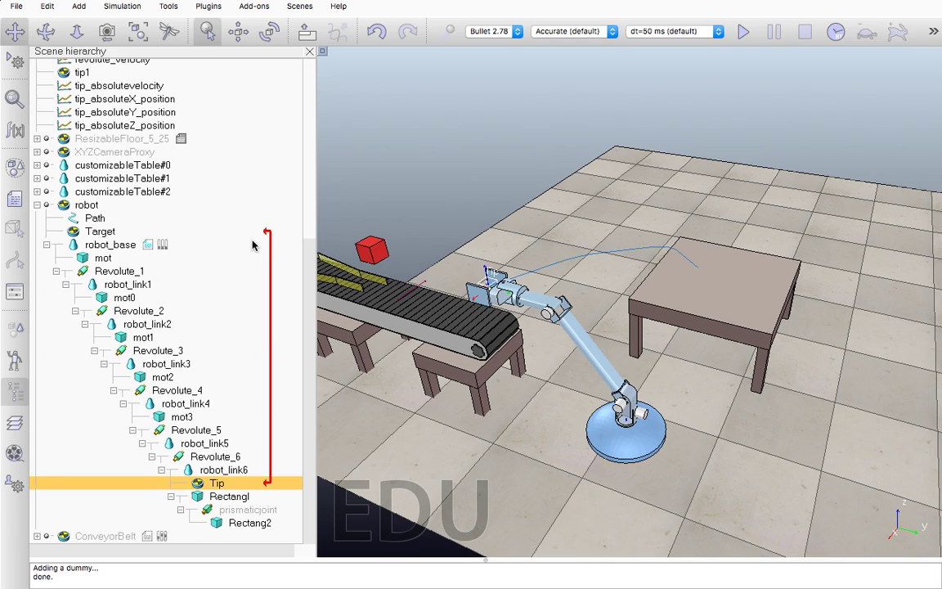
pyautogui.click(108, 232)
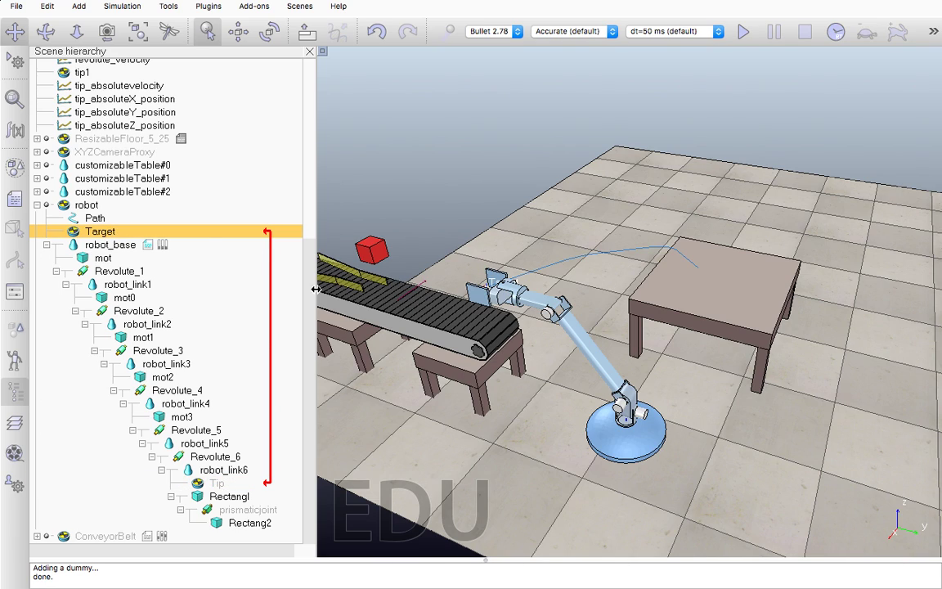
pyautogui.scroll(1, 308, 293)
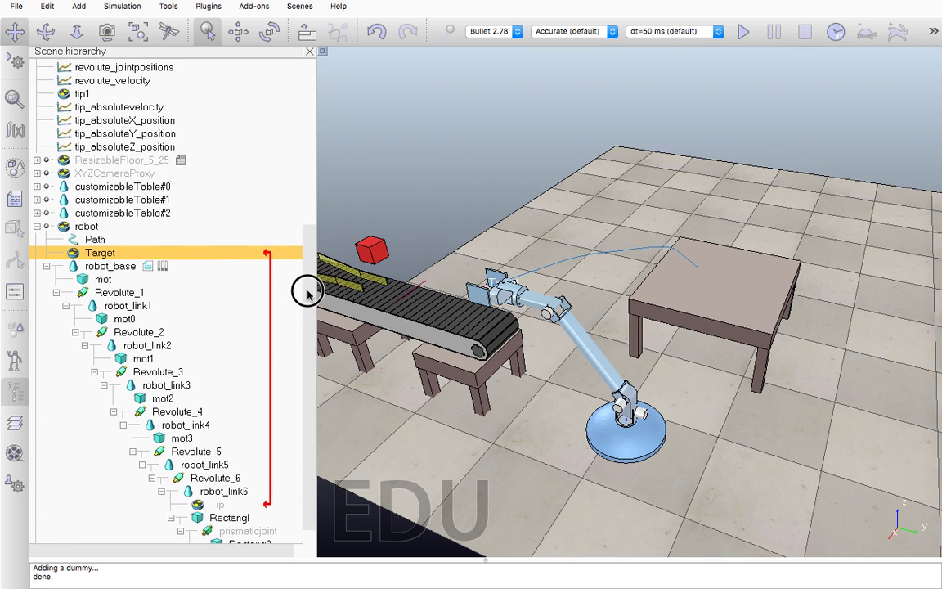
pyautogui.scroll(1, 306, 283)
pyautogui.scroll(-2, 306, 303)
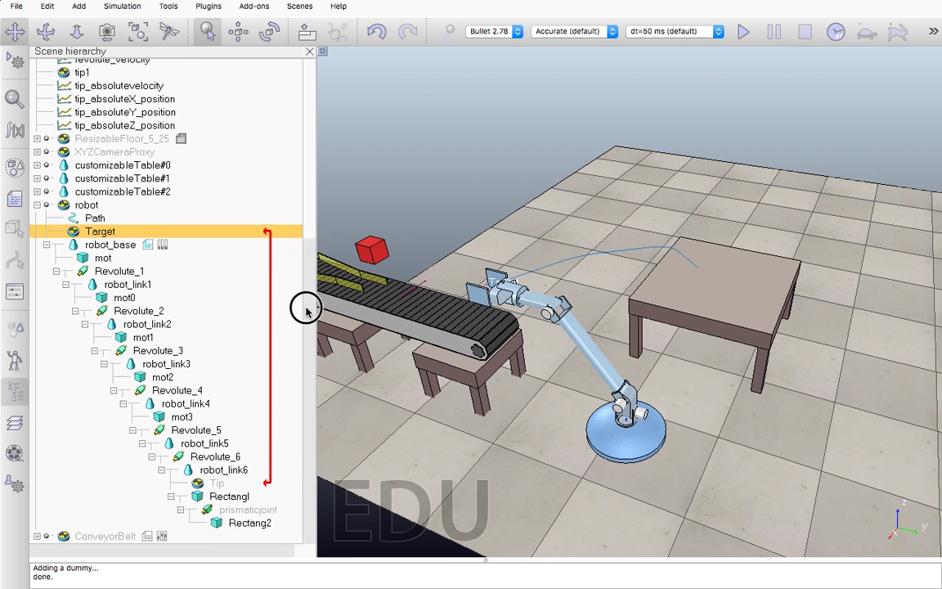
pyautogui.moveTo(442, 323); pyautogui.dragTo(607, 367)
pyautogui.scroll(2, 564, 349)
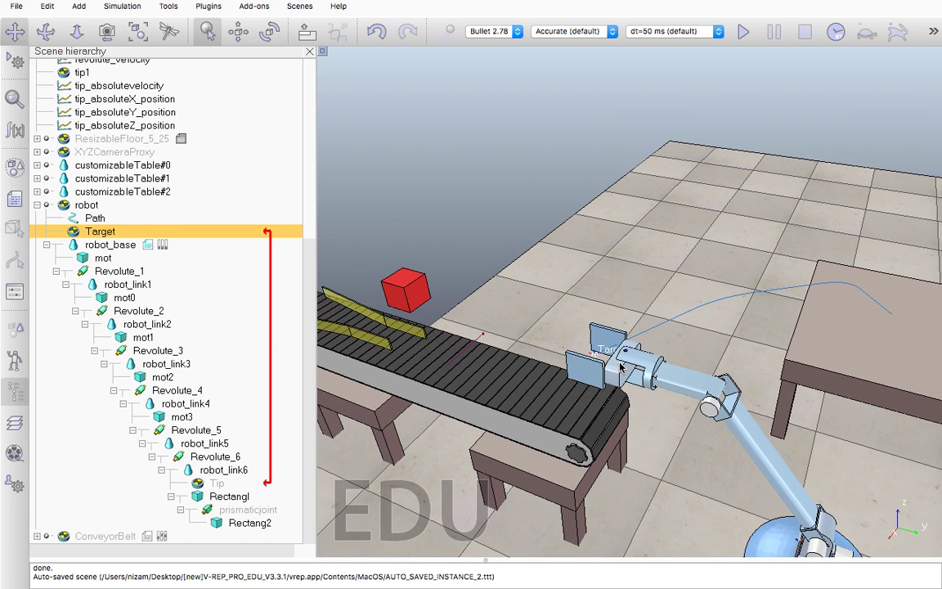
pyautogui.click(76, 72)
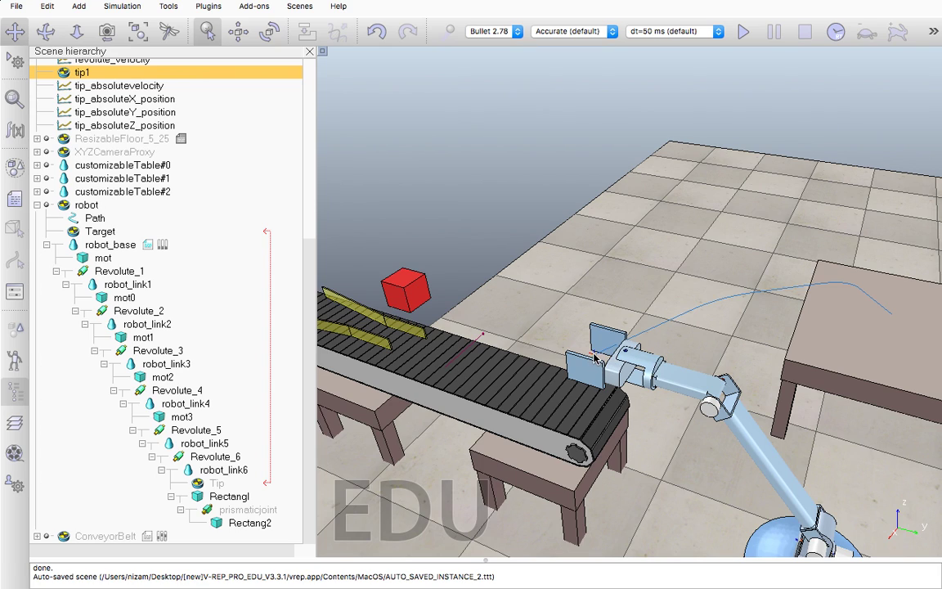
pyautogui.scroll(1, 599, 359)
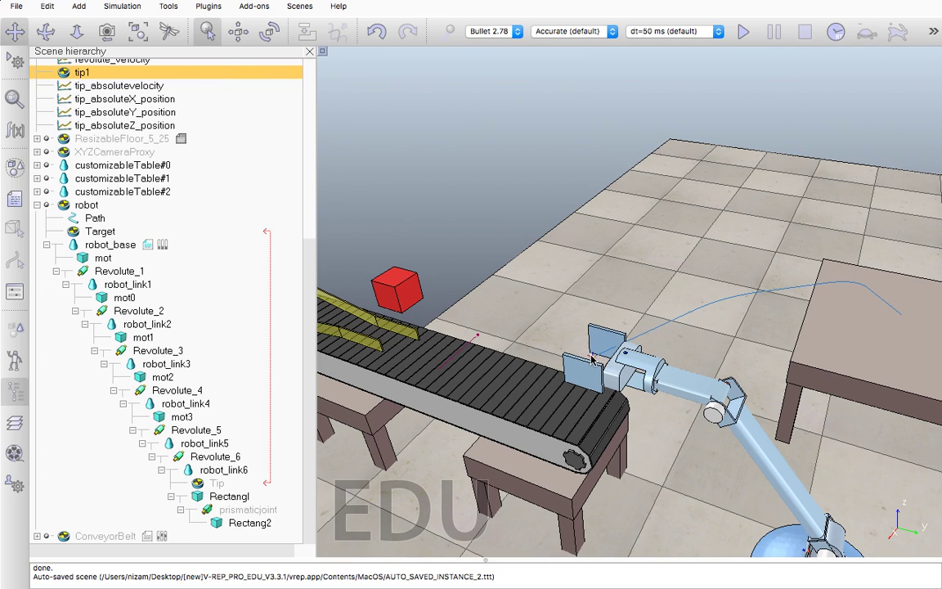
pyautogui.click(100, 232)
# Keep Target linked to Tip with link type IK, tip-target, and close its properties
pyautogui.doubleClick(74, 233)
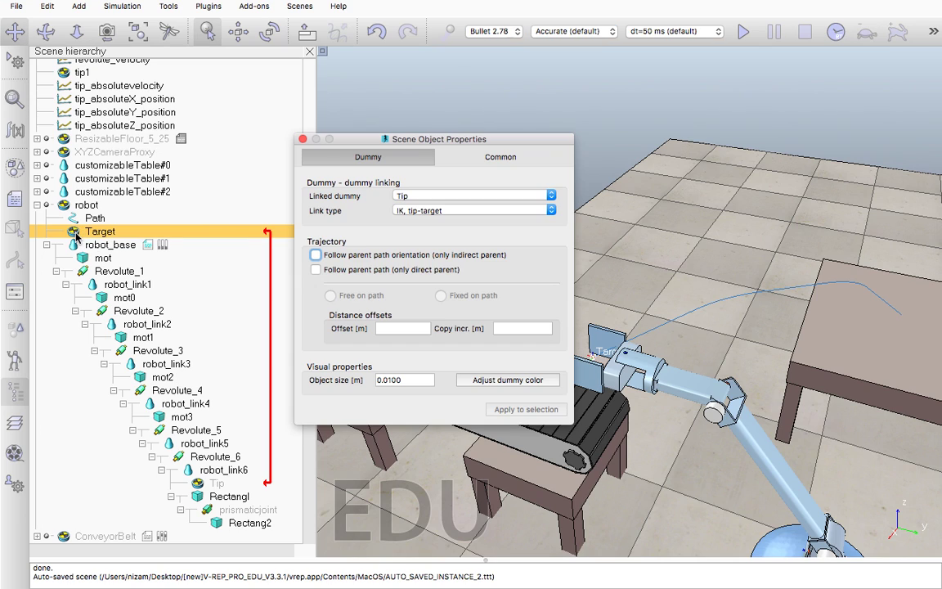
pyautogui.click(420, 199)
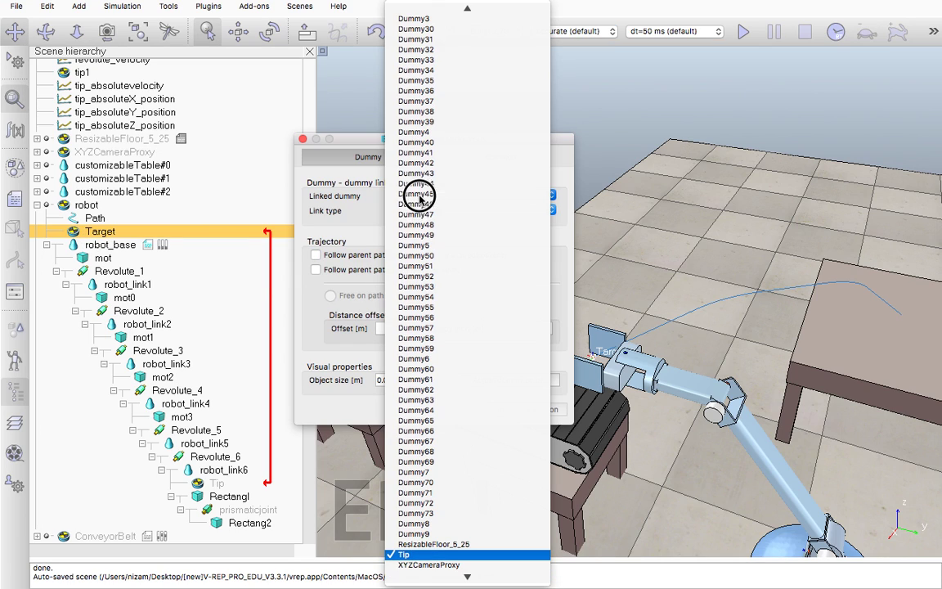
pyautogui.click(361, 204)
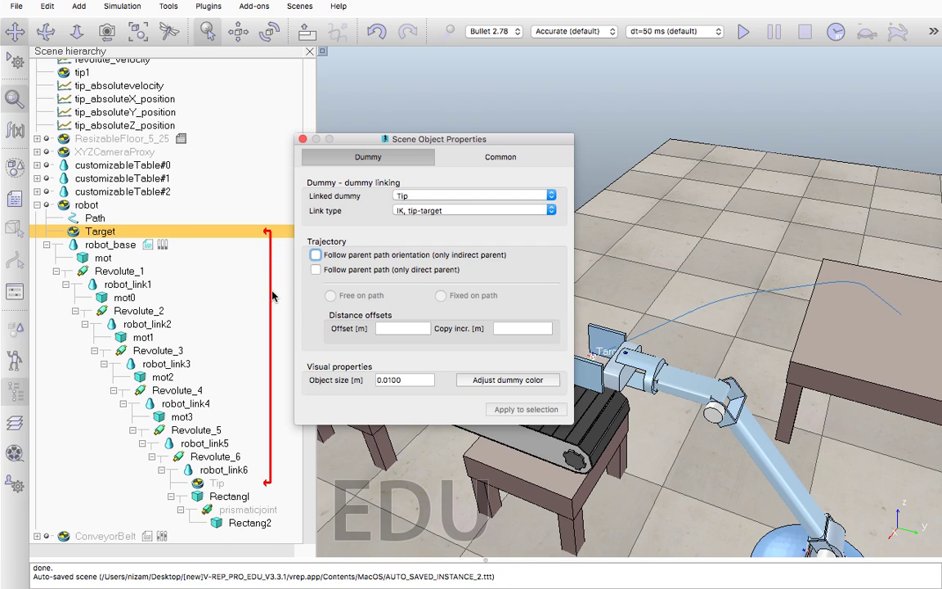
pyautogui.click(213, 484)
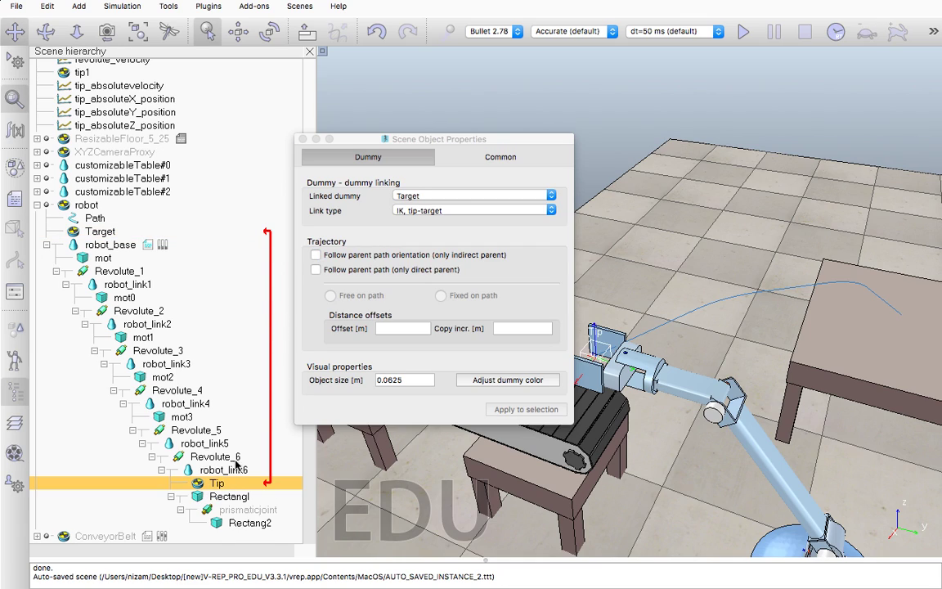
pyautogui.click(133, 230)
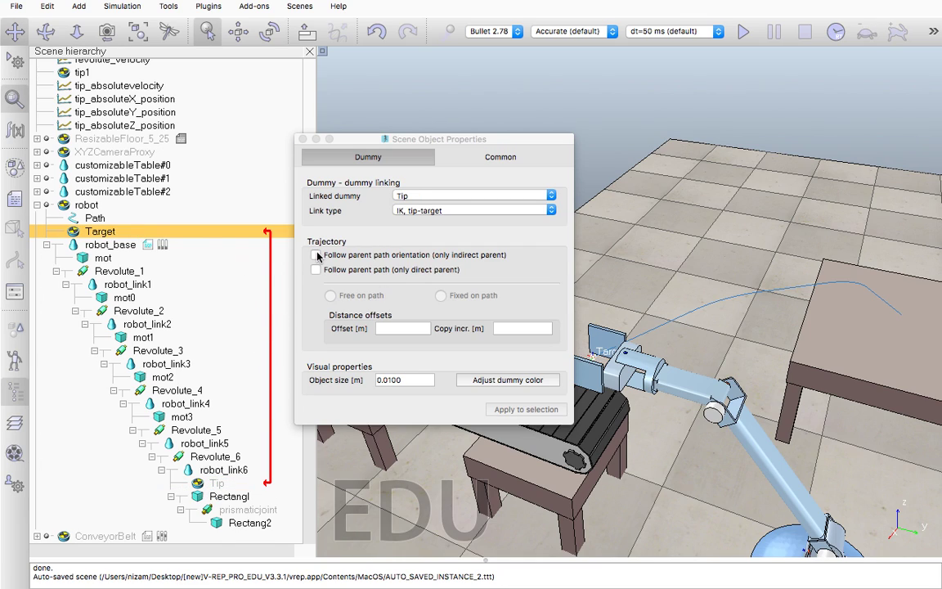
pyautogui.click(416, 211)
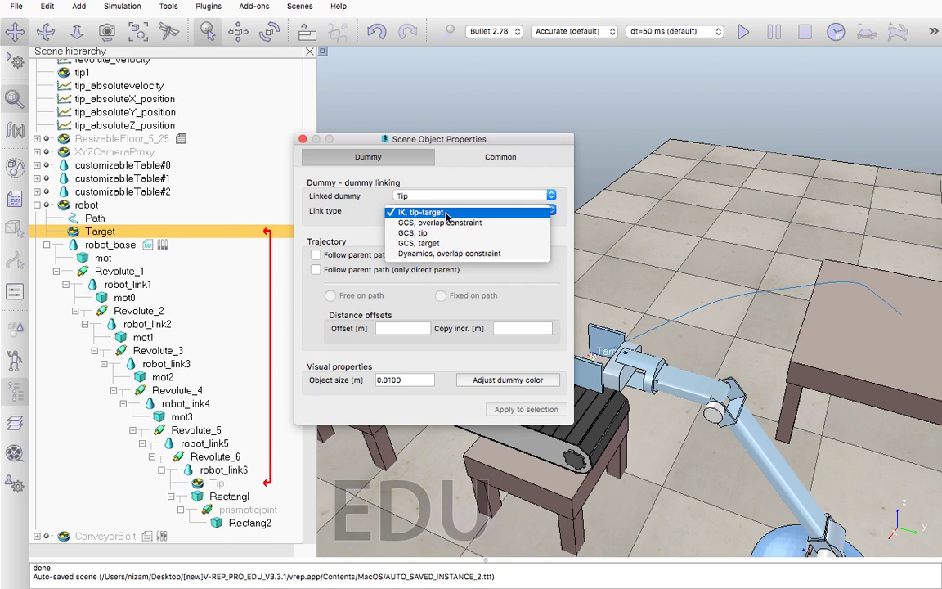
pyautogui.click(447, 214)
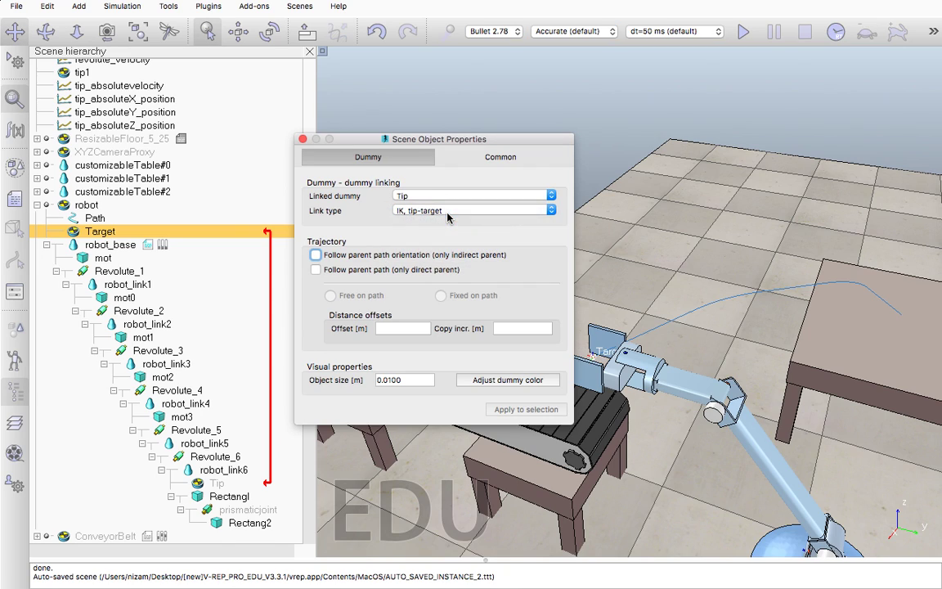
pyautogui.click(303, 140)
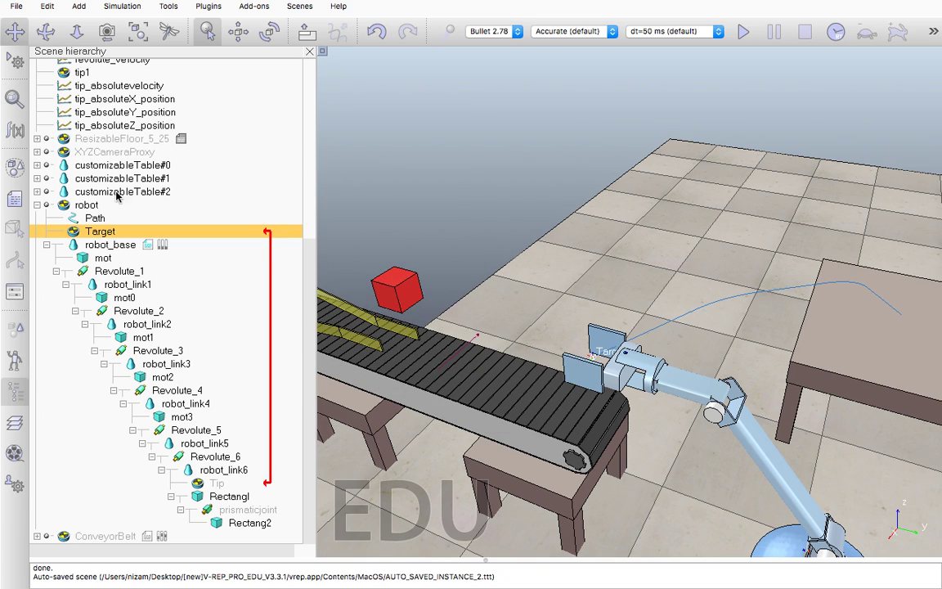
# Add a new IK group on the Inverse kinematics page and delete the old IK_Group
pyautogui.click(20, 133)
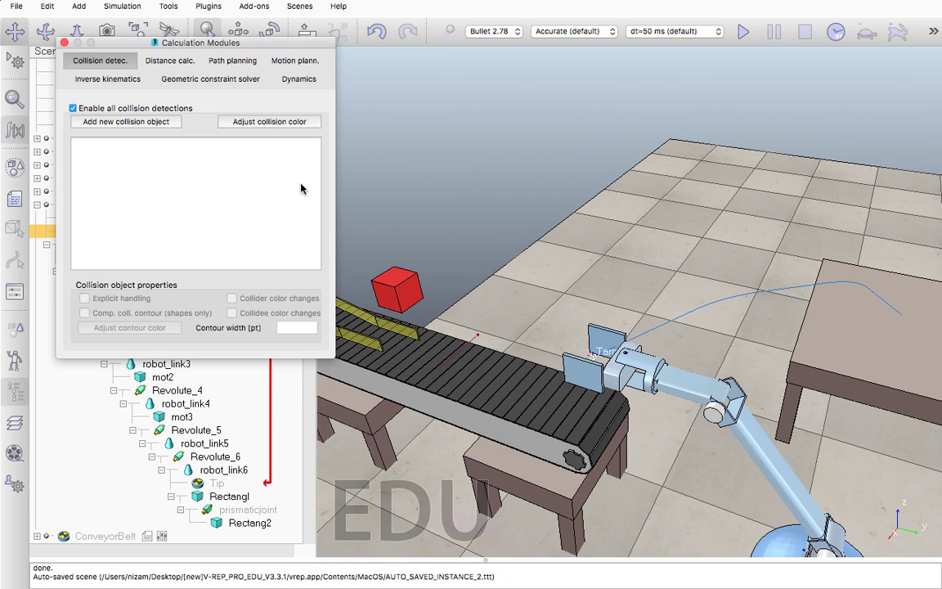
pyautogui.click(131, 79)
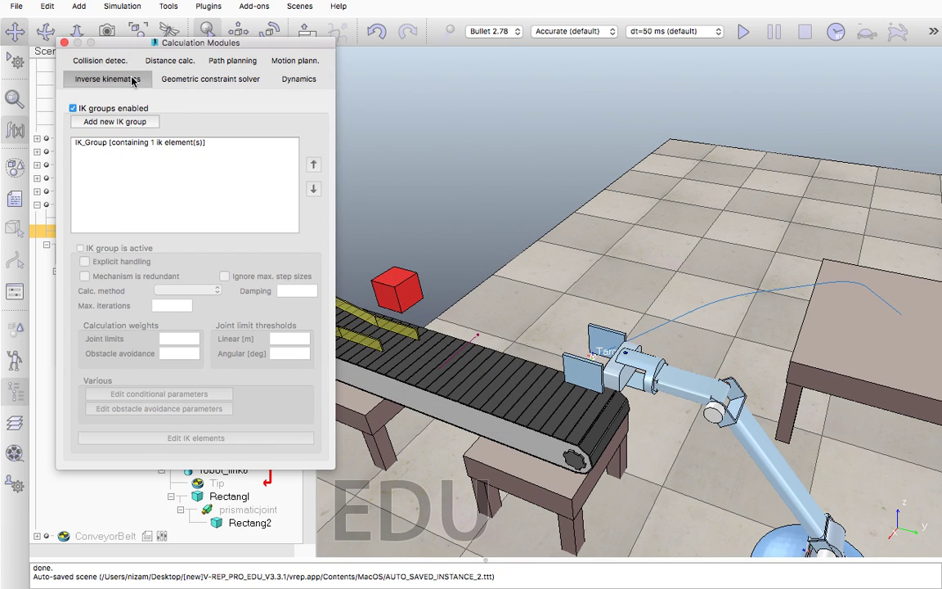
pyautogui.click(135, 124)
pyautogui.click(117, 144)
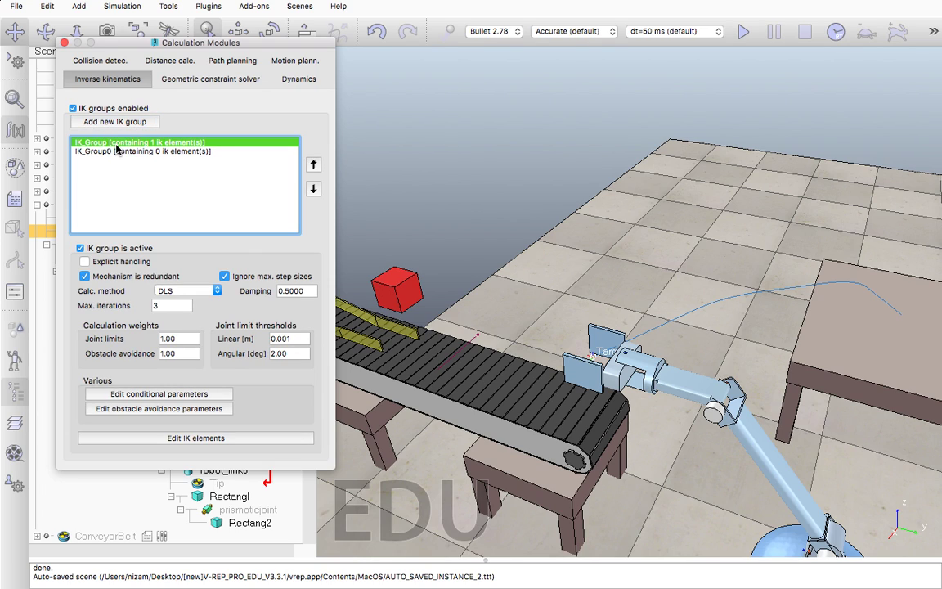
pyautogui.press('Delete')
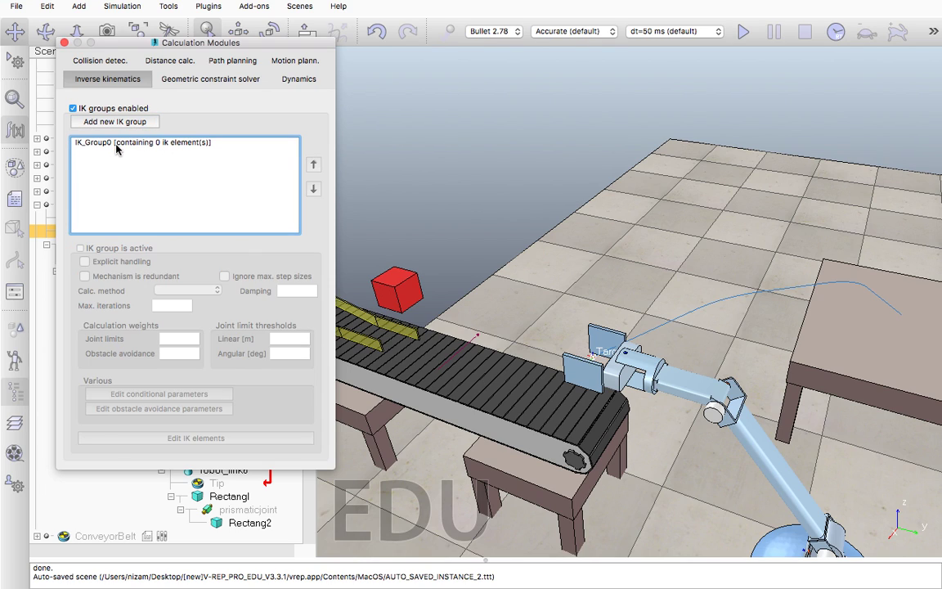
pyautogui.click(119, 144)
# Rename IK_Group0 to new_group with the DLS calculation method
pyautogui.doubleClick(188, 142)
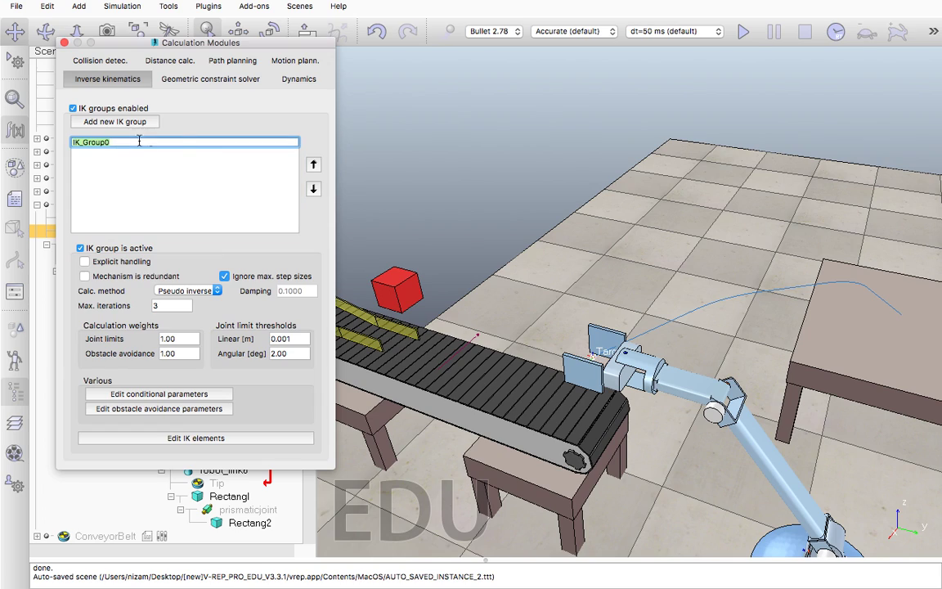
pyautogui.press('BackSpace')
pyautogui.press('Return')
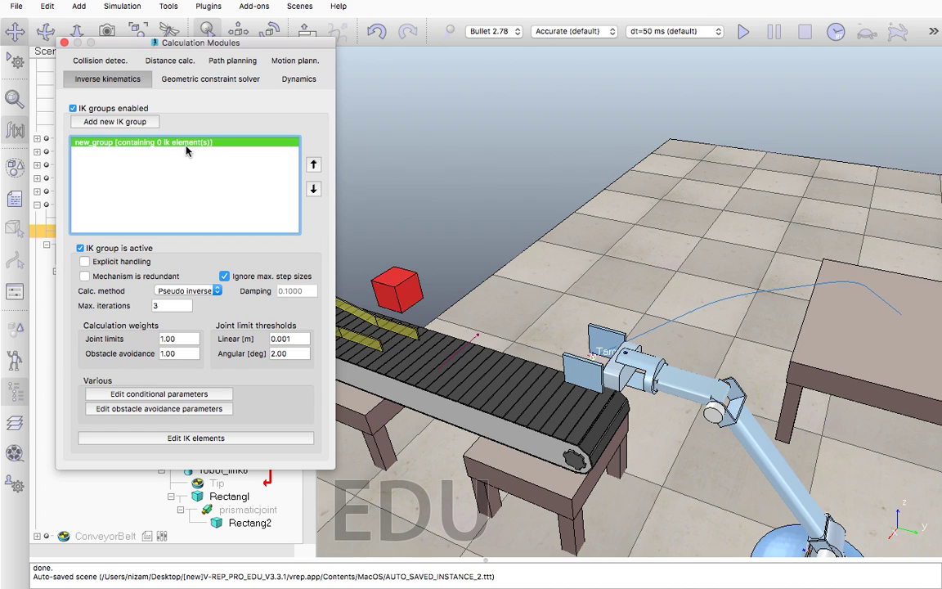
pyautogui.click(187, 291)
pyautogui.click(168, 304)
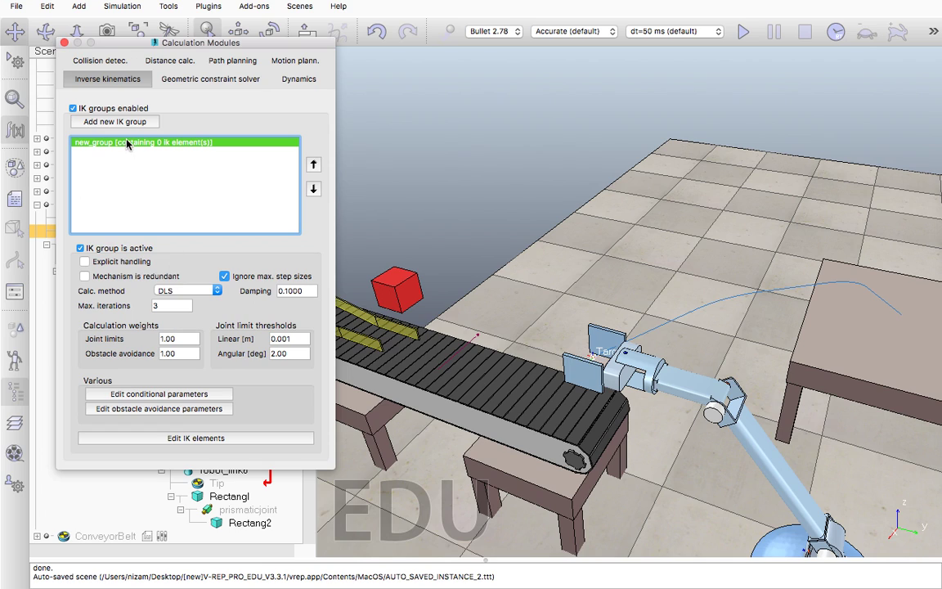
pyautogui.click(217, 439)
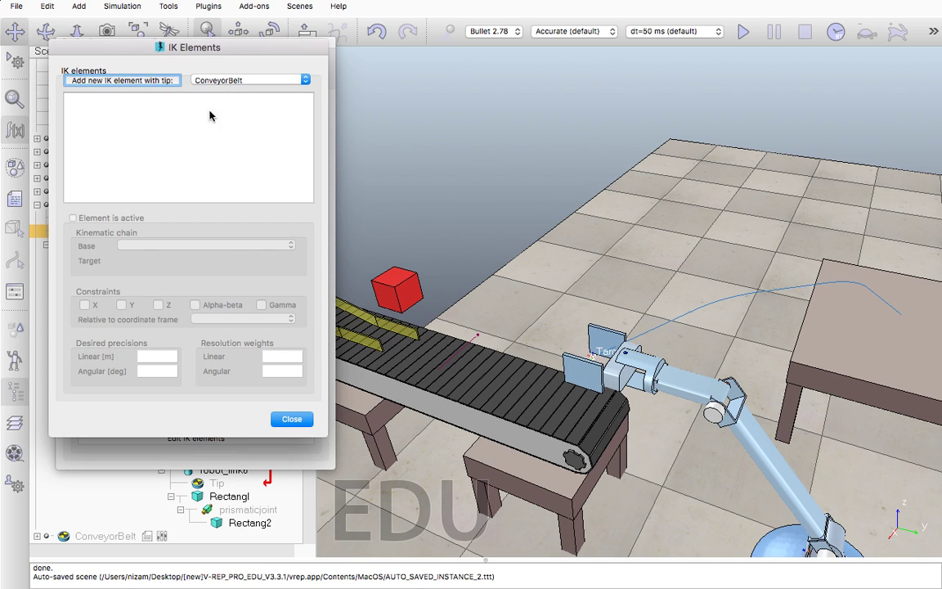
# Delete an IK element mistakenly added with ConveyorBelt as its tip
pyautogui.moveTo(204, 47); pyautogui.dragTo(370, 36)
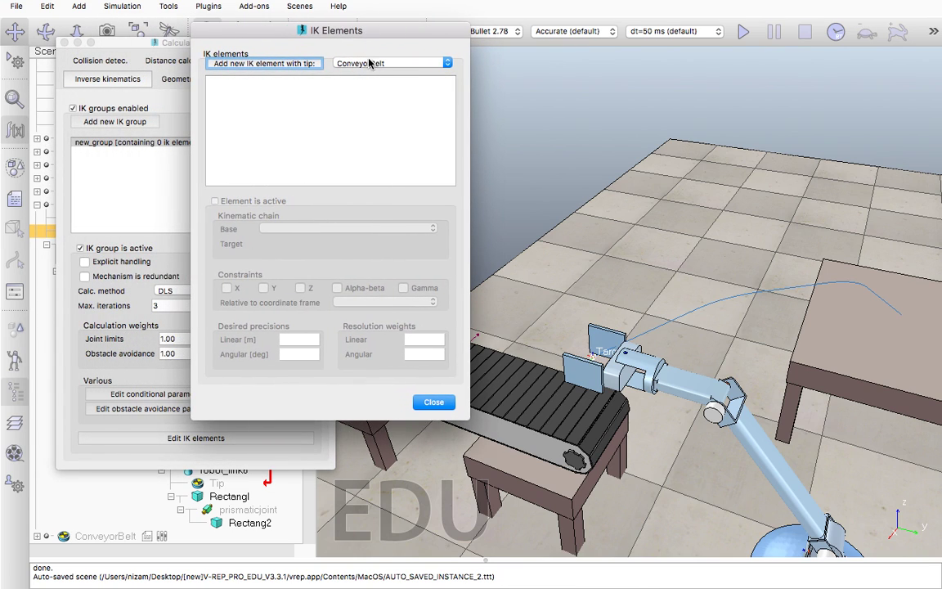
pyautogui.click(228, 68)
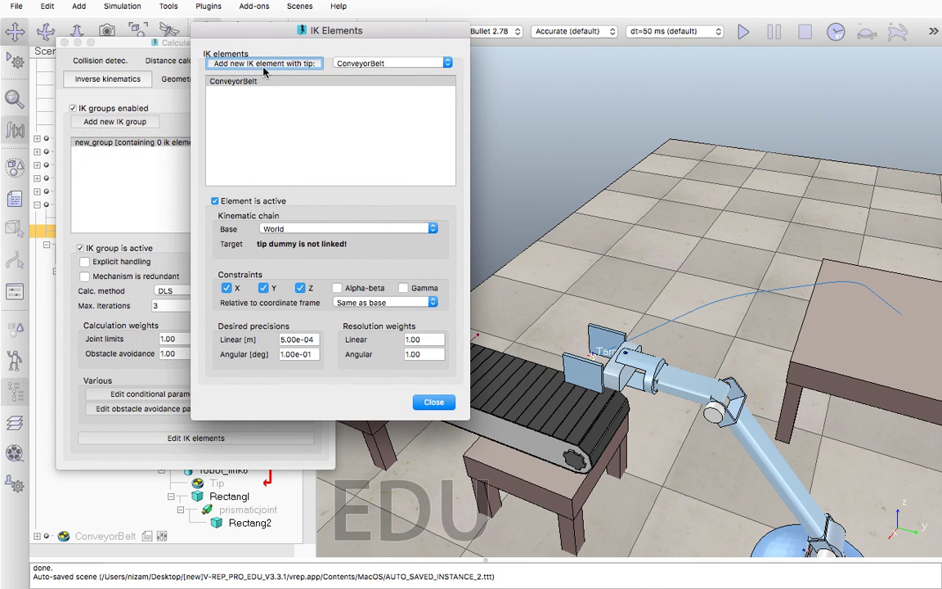
pyautogui.click(314, 81)
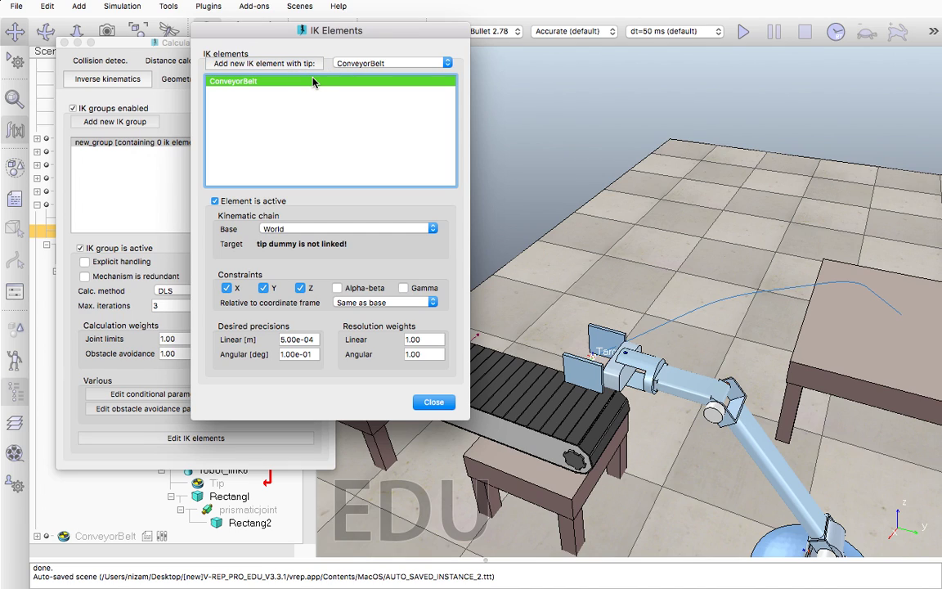
pyautogui.press('Delete')
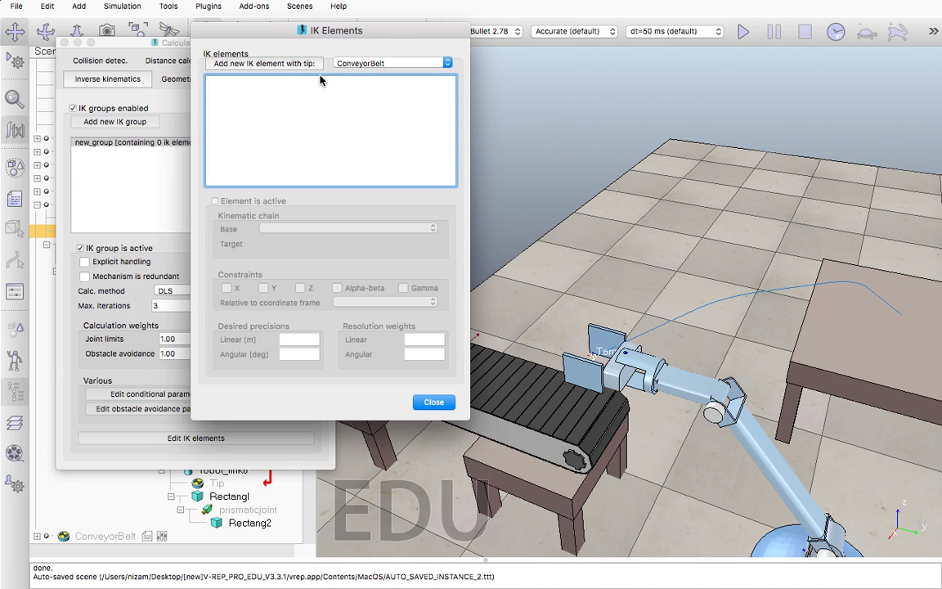
# Add an IK element with Tip as its tip and robot as the chain base
pyautogui.click(372, 64)
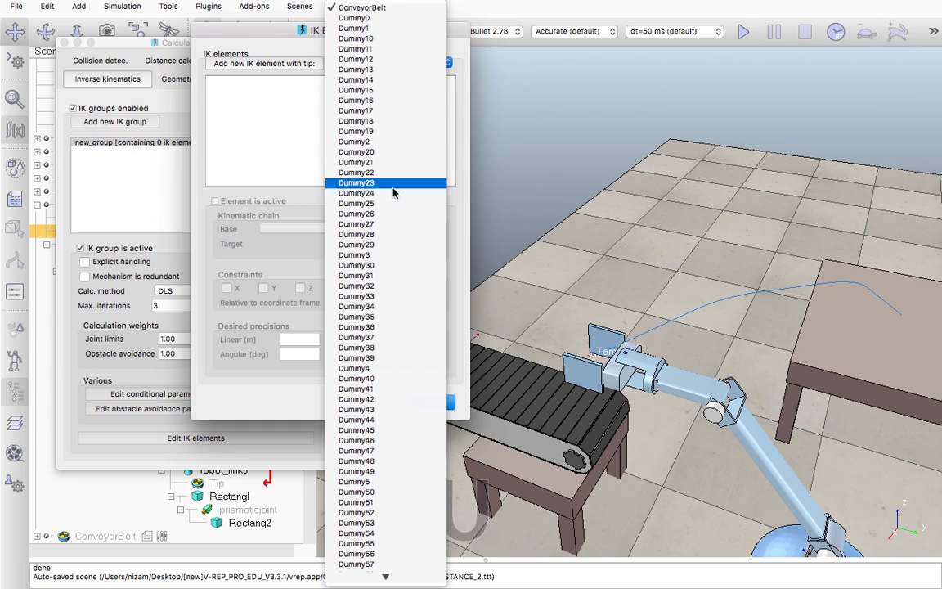
pyautogui.scroll(-5, 391, 215)
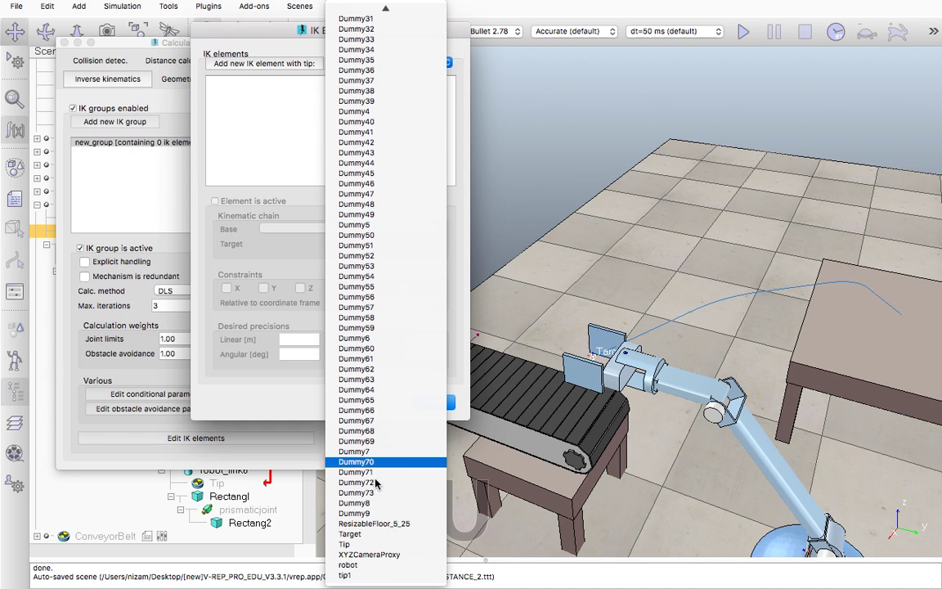
pyautogui.click(350, 543)
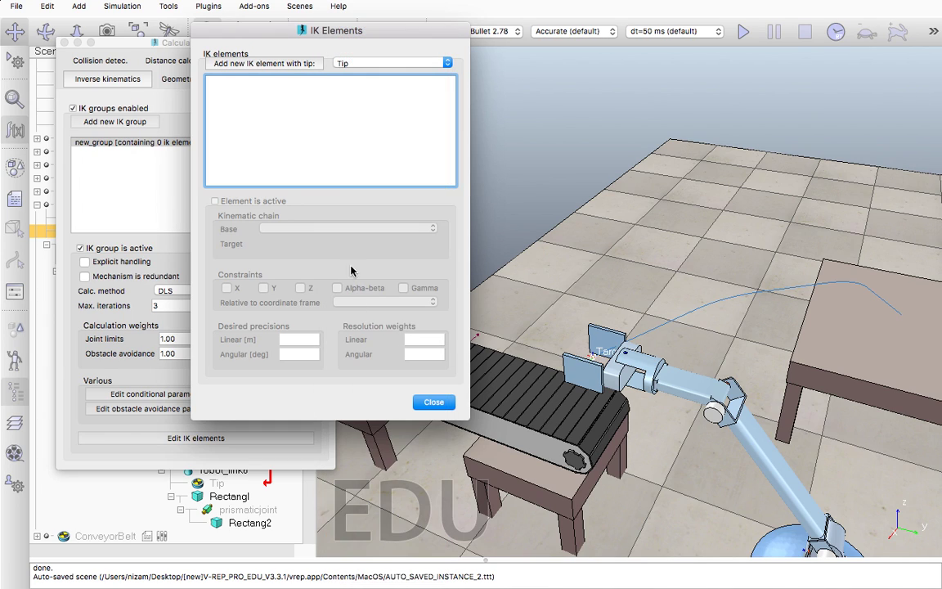
pyautogui.click(308, 65)
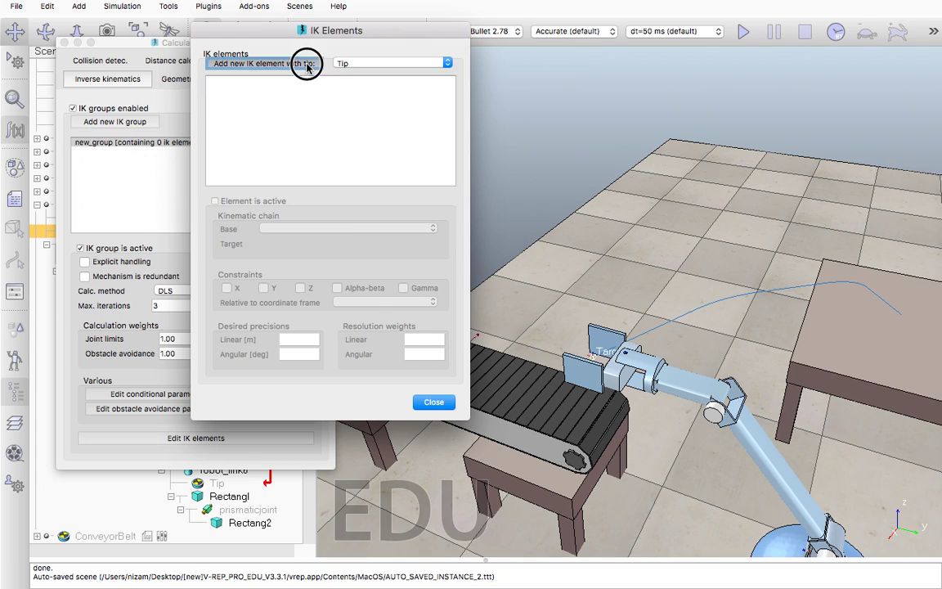
pyautogui.click(234, 83)
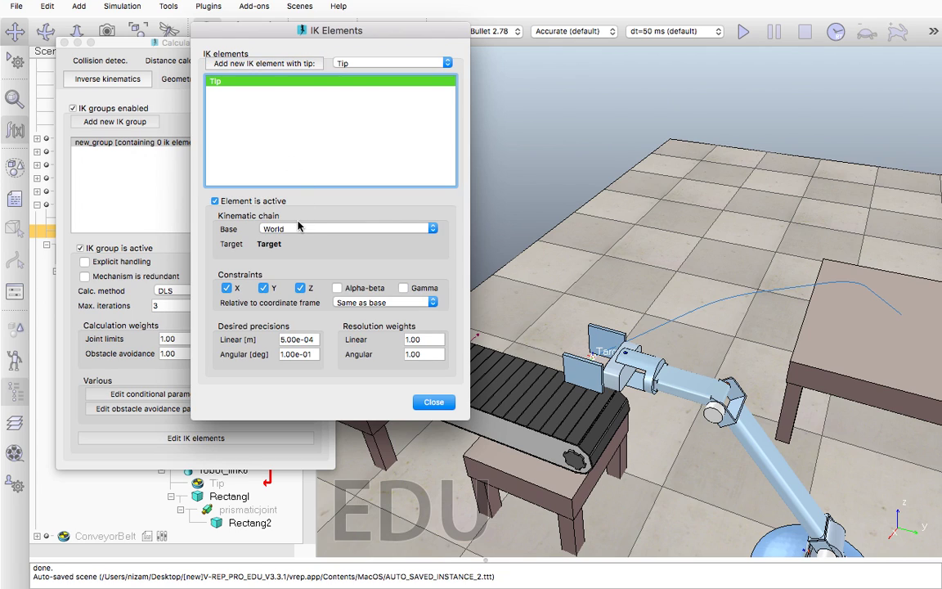
pyautogui.click(273, 229)
pyautogui.click(278, 303)
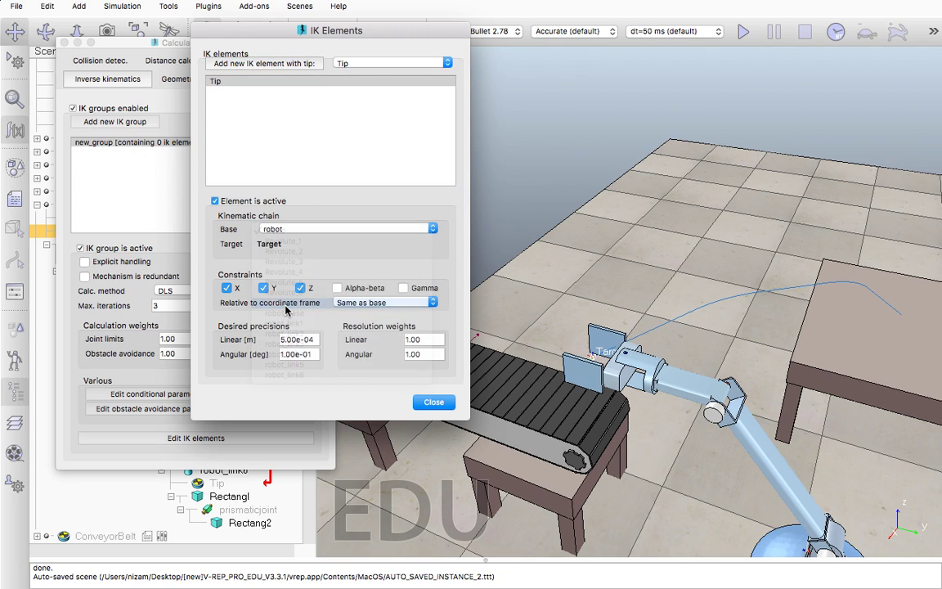
# Constrain the element in X, Y and Z only, leaving Alpha-beta off, and close IK Elements
pyautogui.click(229, 244)
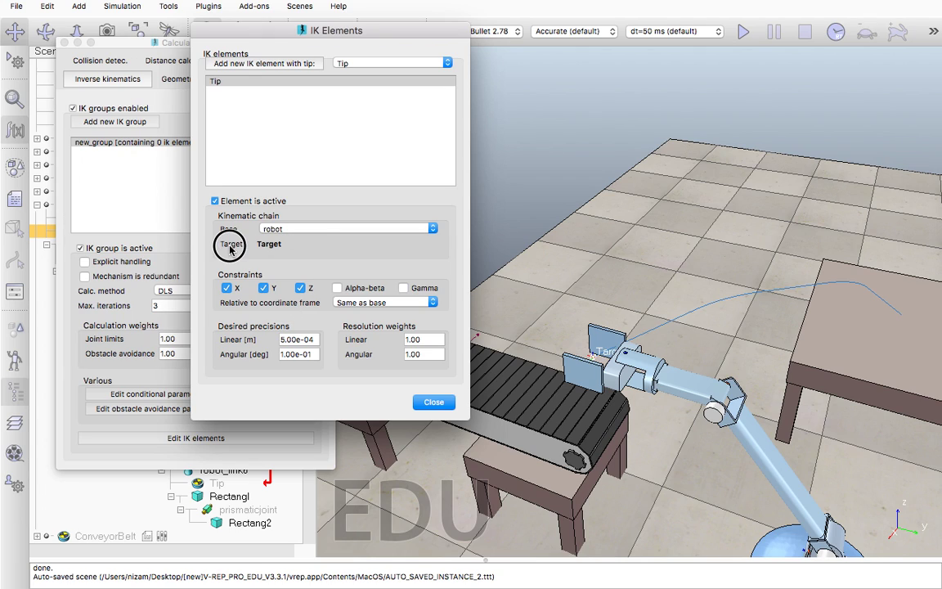
pyautogui.click(270, 246)
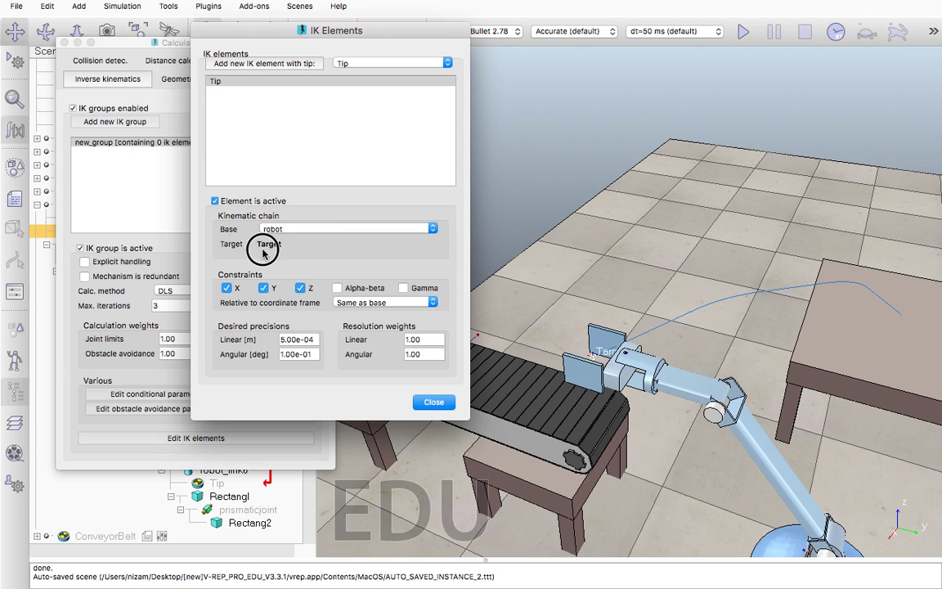
pyautogui.click(290, 246)
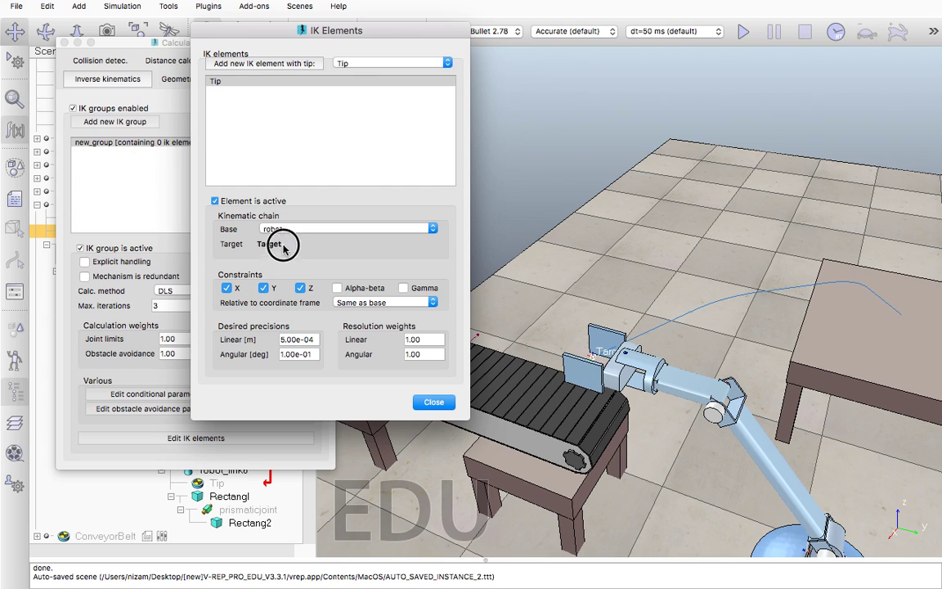
pyautogui.click(264, 252)
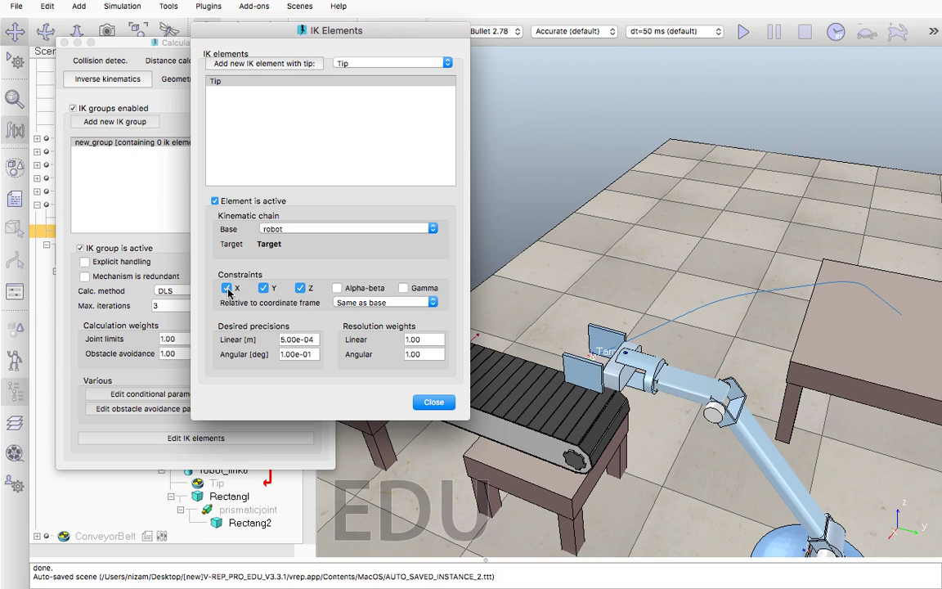
pyautogui.click(337, 289)
pyautogui.click(403, 288)
pyautogui.click(338, 289)
pyautogui.click(338, 288)
pyautogui.click(402, 288)
pyautogui.click(403, 288)
pyautogui.click(354, 290)
pyautogui.click(433, 403)
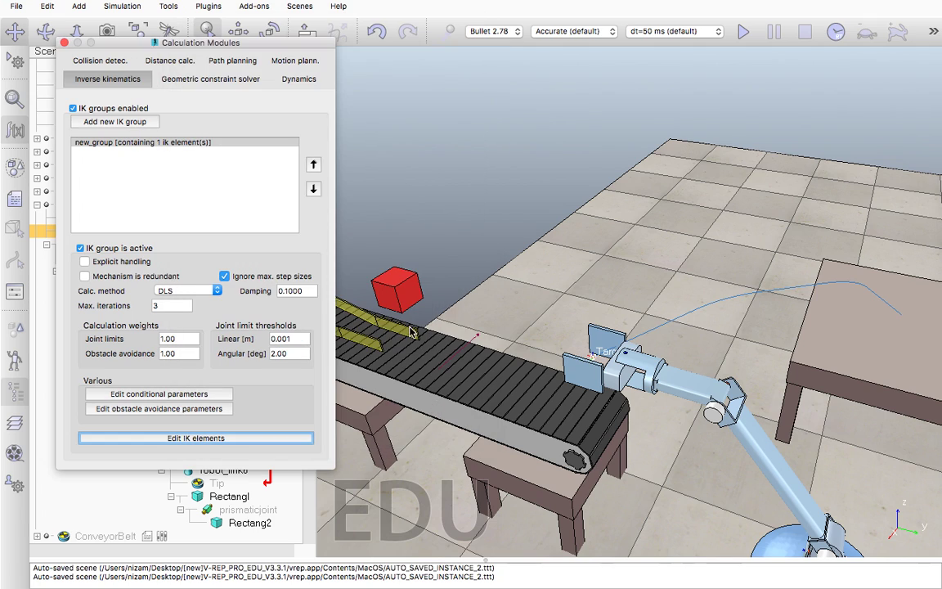
pyautogui.click(64, 43)
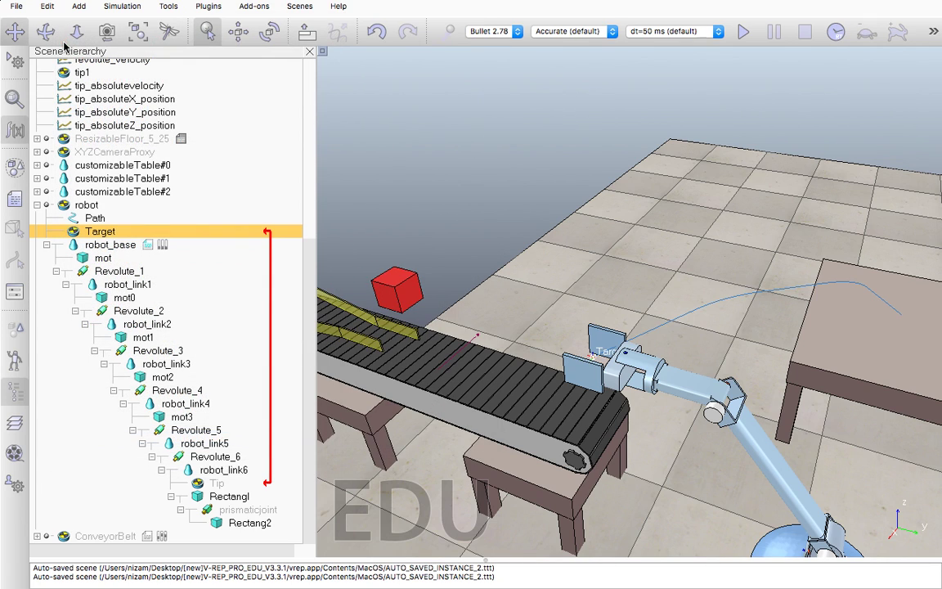
pyautogui.click(642, 288)
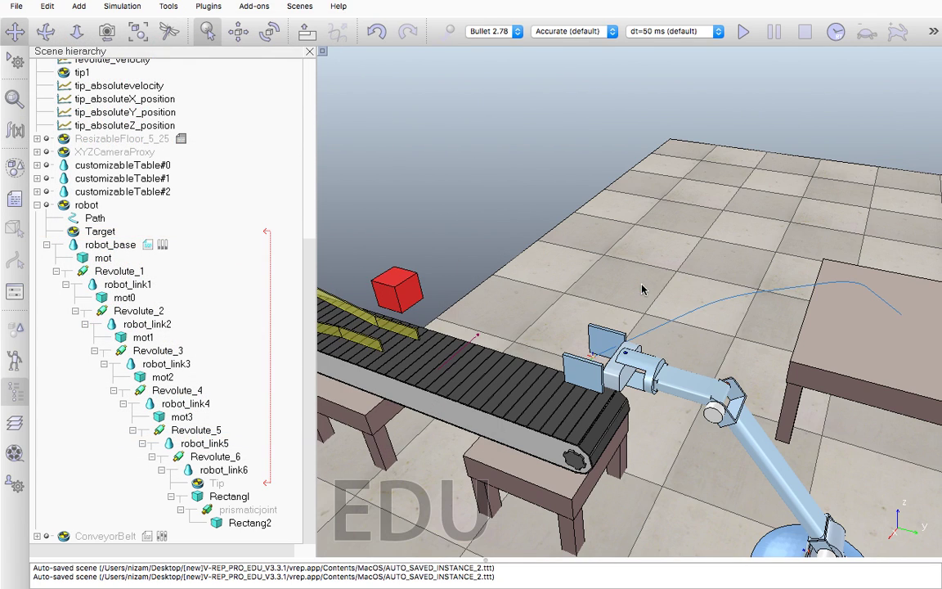
pyautogui.click(742, 32)
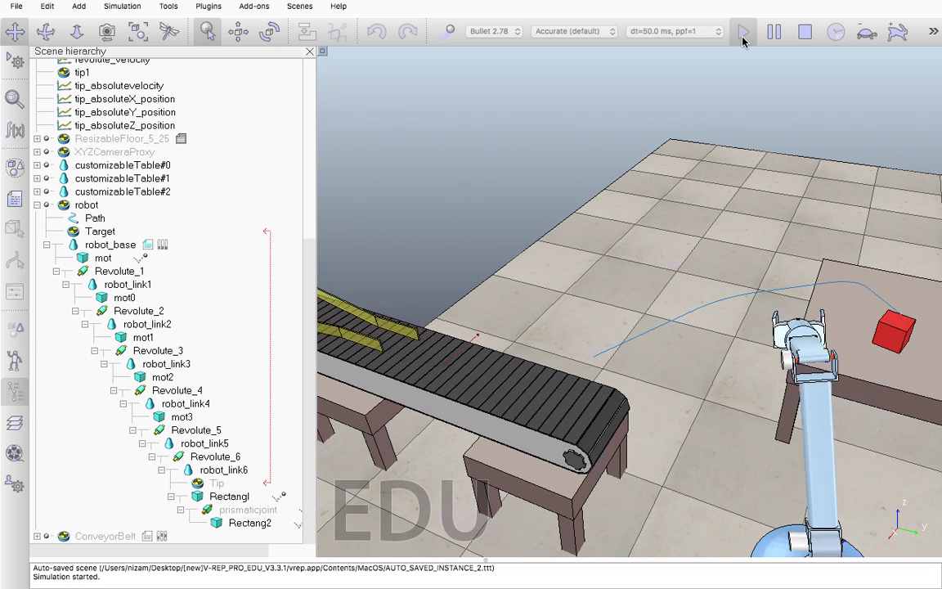
pyautogui.click(805, 32)
pyautogui.moveTo(650, 264); pyautogui.dragTo(700, 257, button='middle')
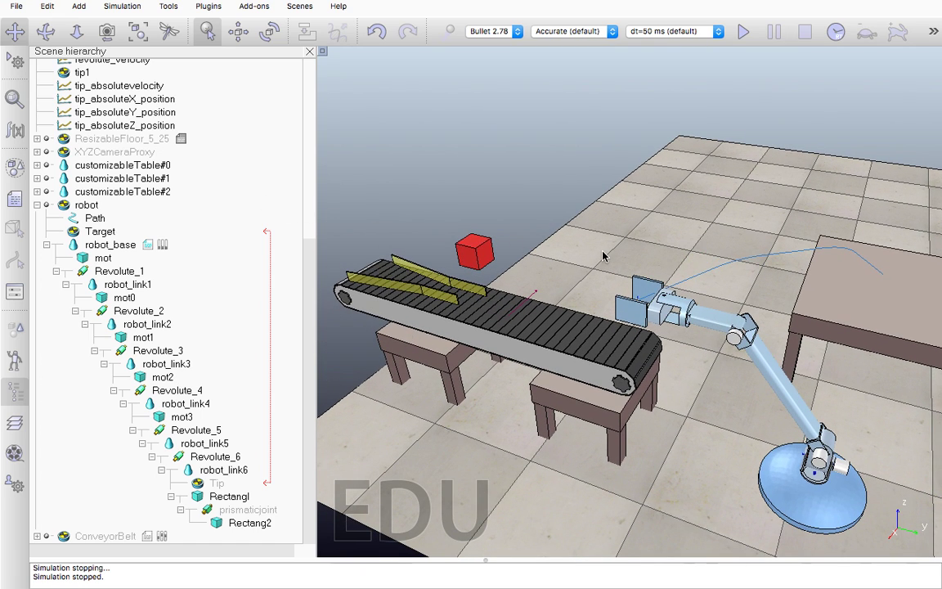
pyautogui.moveTo(694, 239); pyautogui.dragTo(661, 246, button='middle')
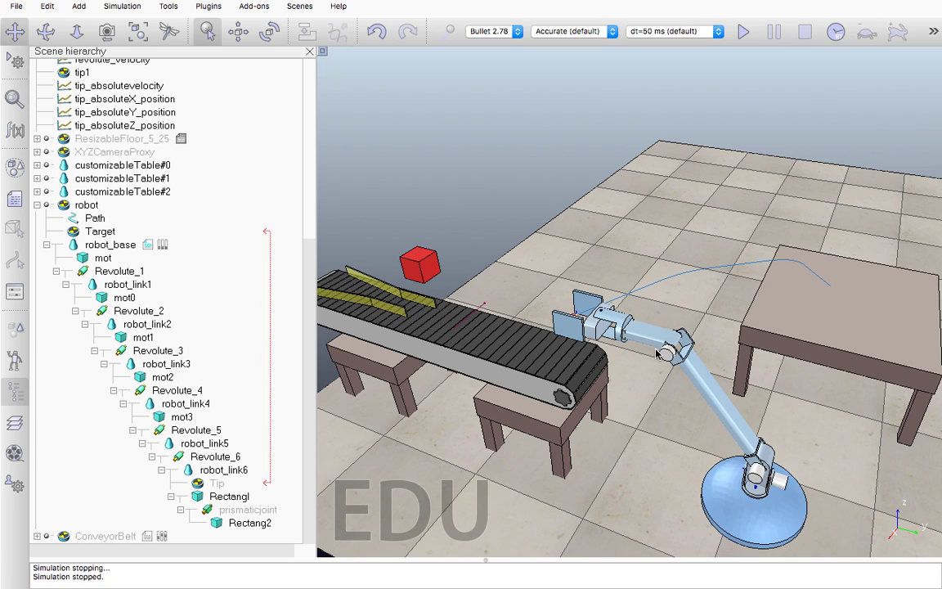
pyautogui.moveTo(630, 323); pyautogui.dragTo(674, 419, button='right')
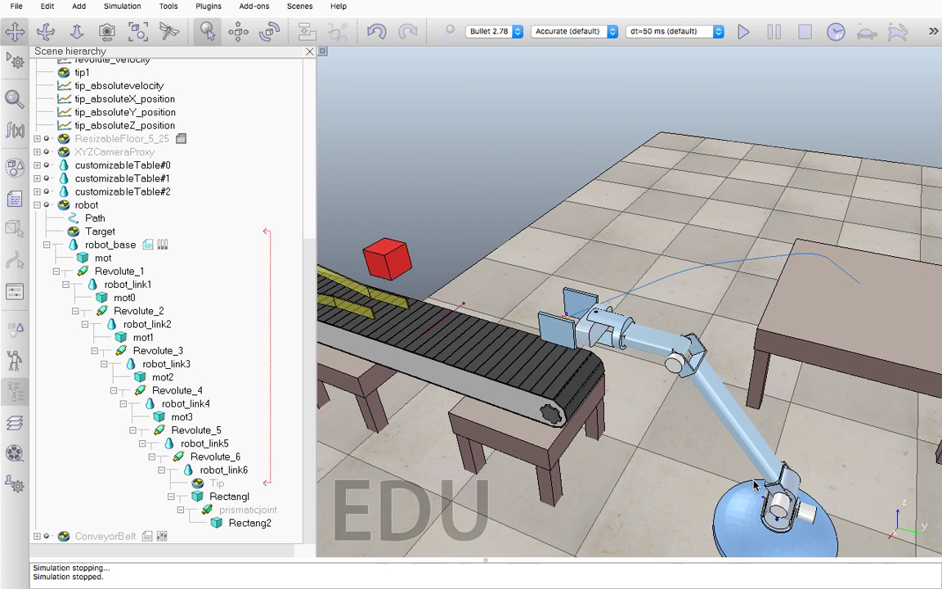
pyautogui.click(743, 31)
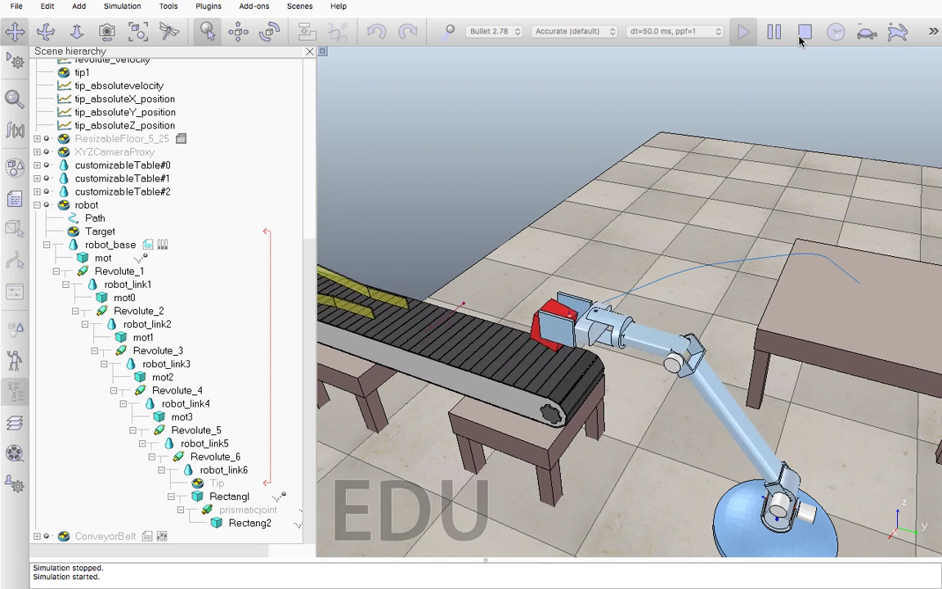
pyautogui.click(804, 33)
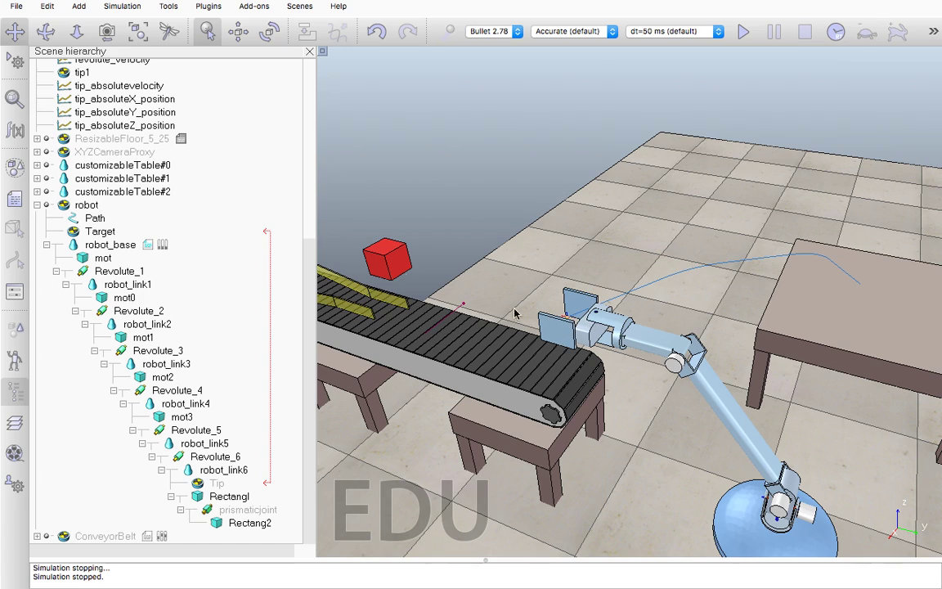
# Remove robot_base's associated child script
pyautogui.click(147, 248)
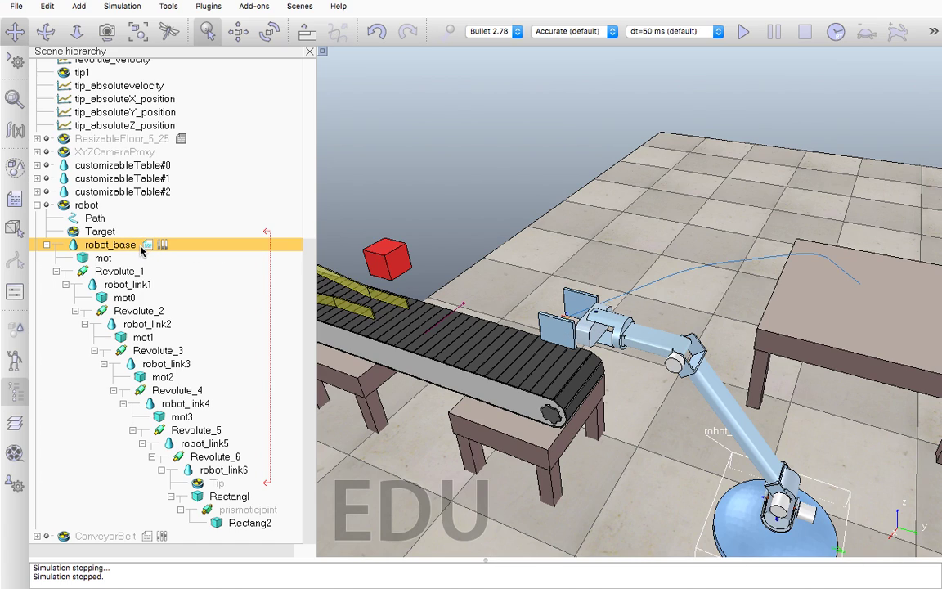
pyautogui.rightClick(142, 250)
pyautogui.moveTo(188, 296)
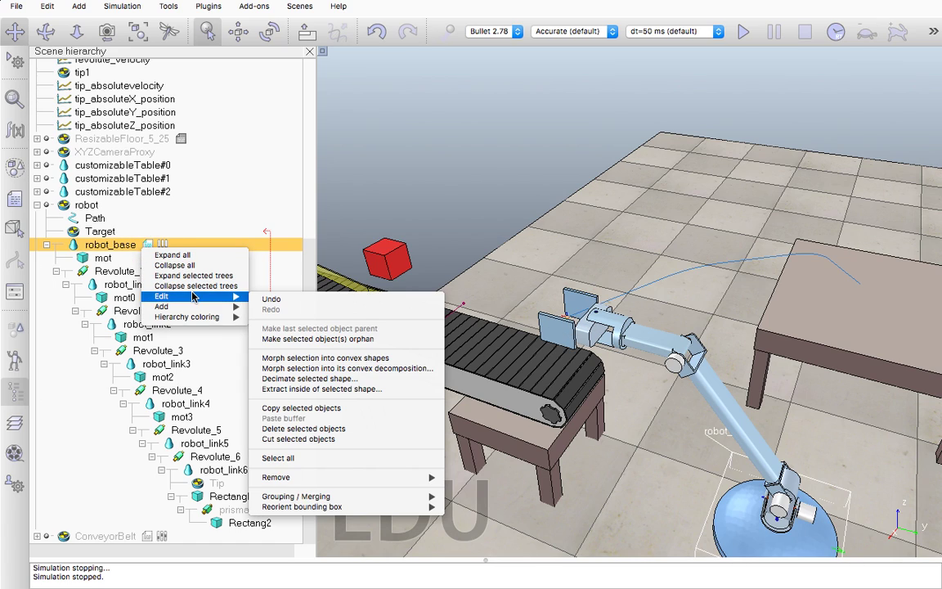
pyautogui.moveTo(294, 477)
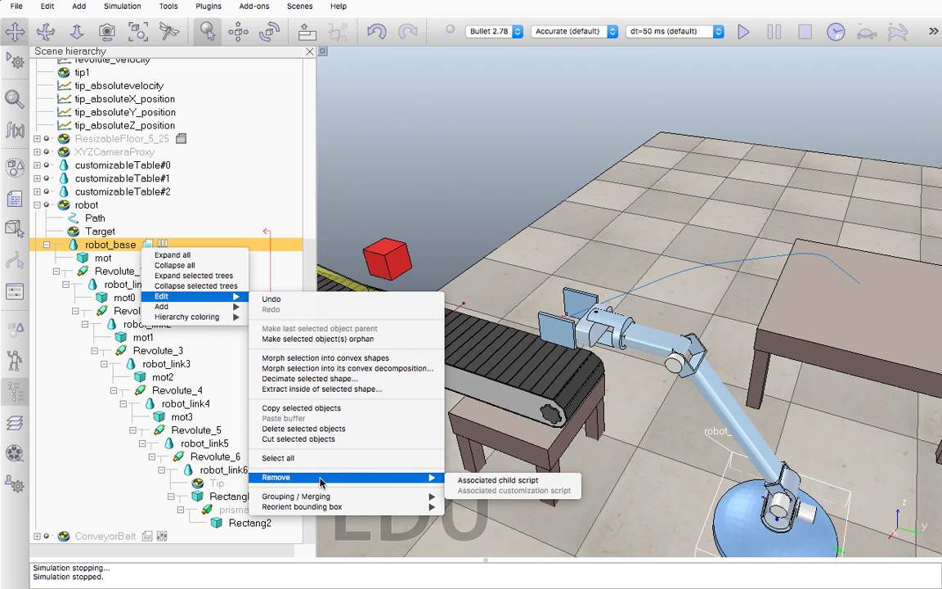
pyautogui.click(497, 480)
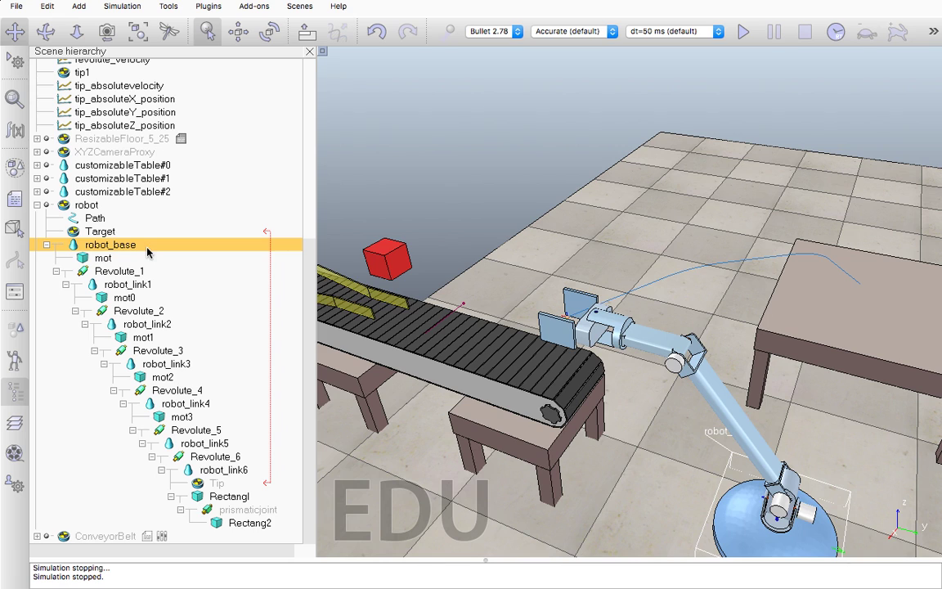
# Run the simulation to confirm the arm no longer picks the cube, then undo the removal
pyautogui.click(748, 34)
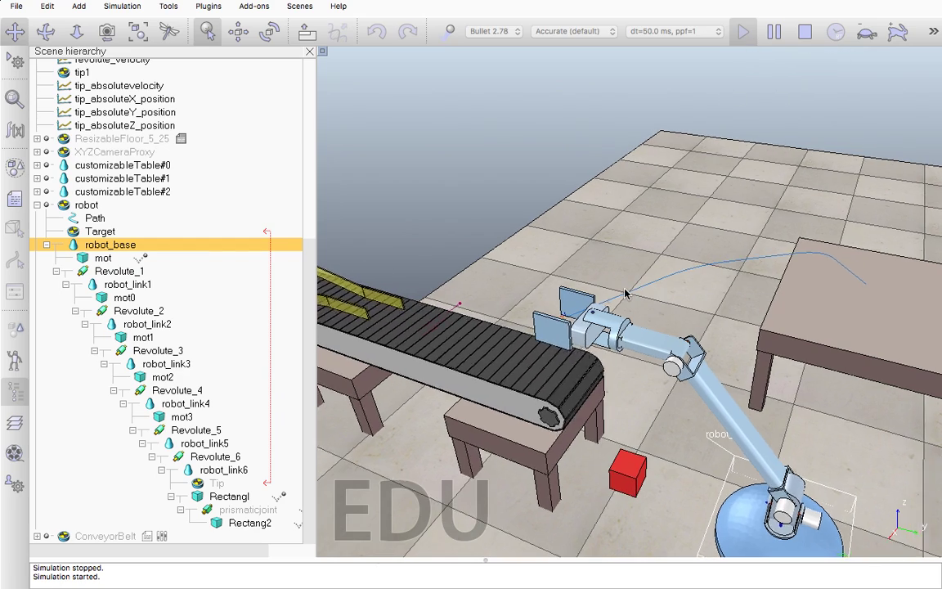
pyautogui.scroll(5, 626, 293)
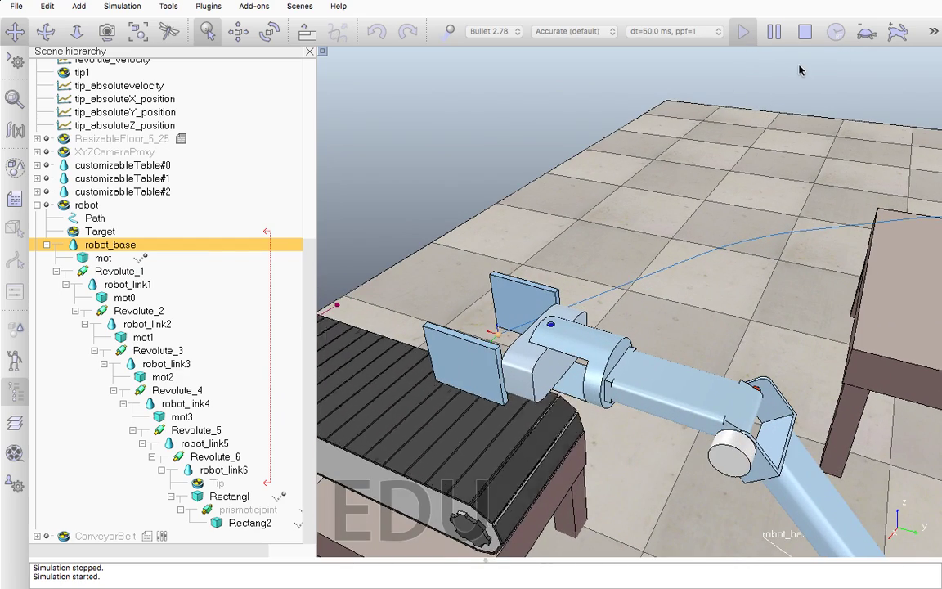
pyautogui.click(804, 31)
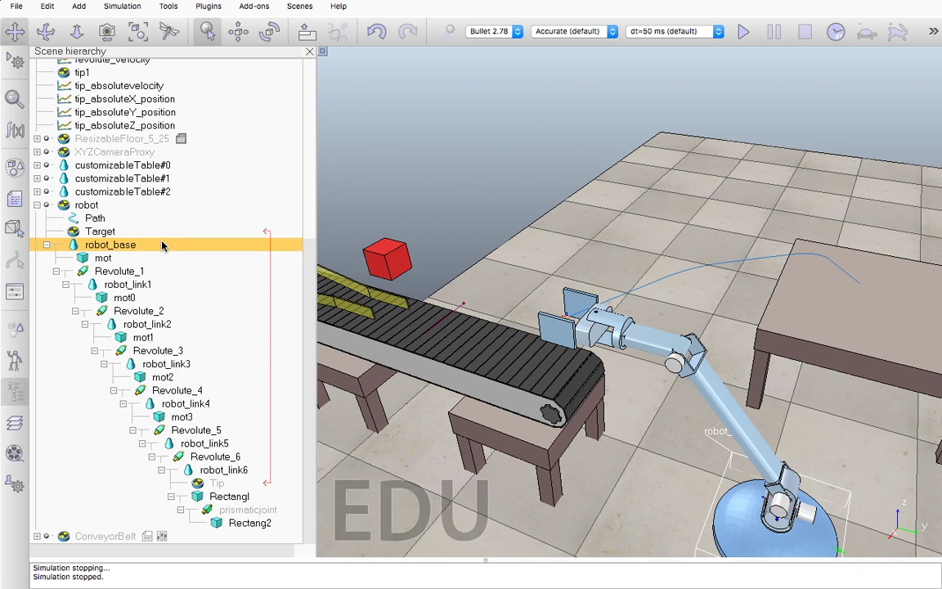
pyautogui.hotkey('ctrl', 'z')
pyautogui.hotkey('ctrl', 'z')
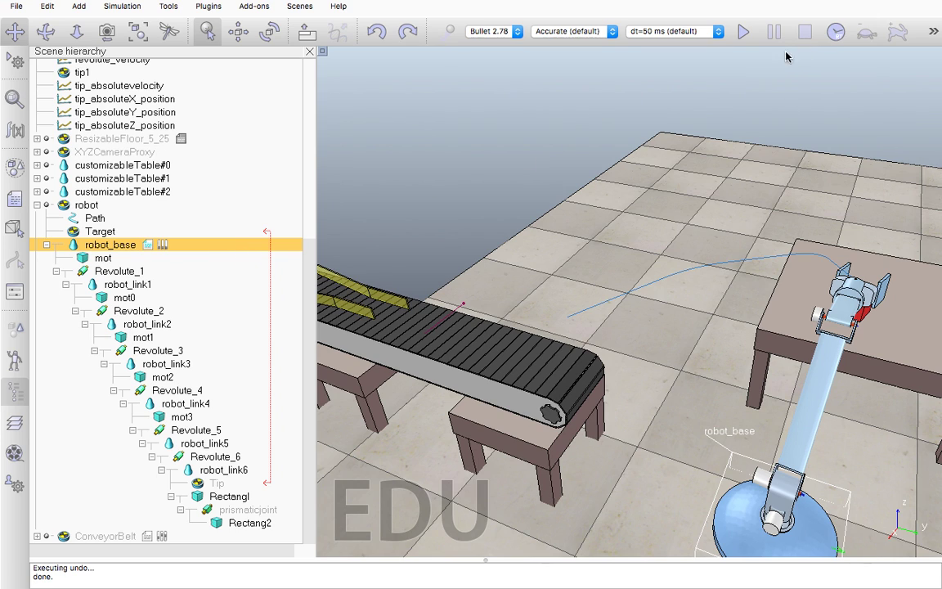
pyautogui.doubleClick(147, 244)
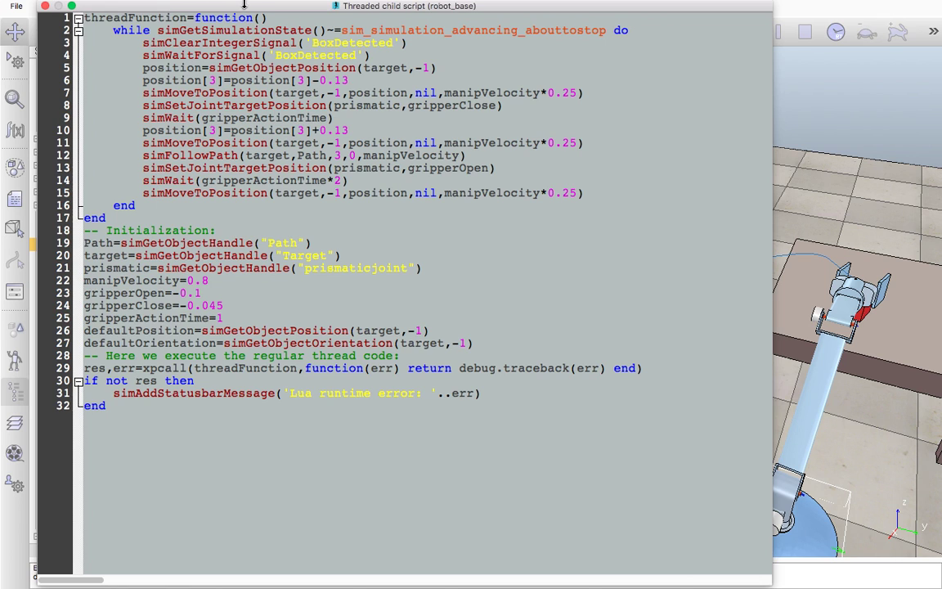
pyautogui.moveTo(270, 7); pyautogui.dragTo(323, 38)
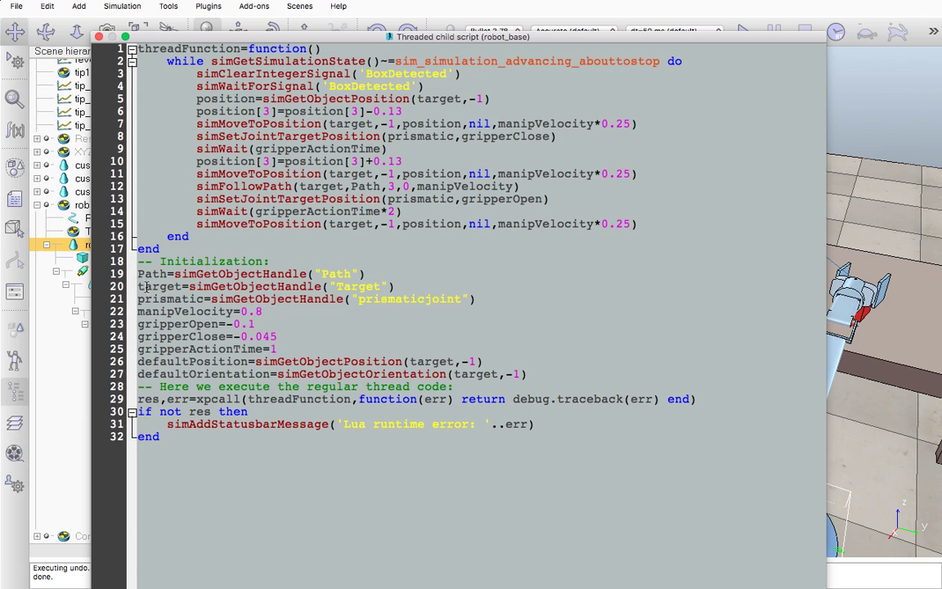
pyautogui.moveTo(139, 278); pyautogui.dragTo(270, 276)
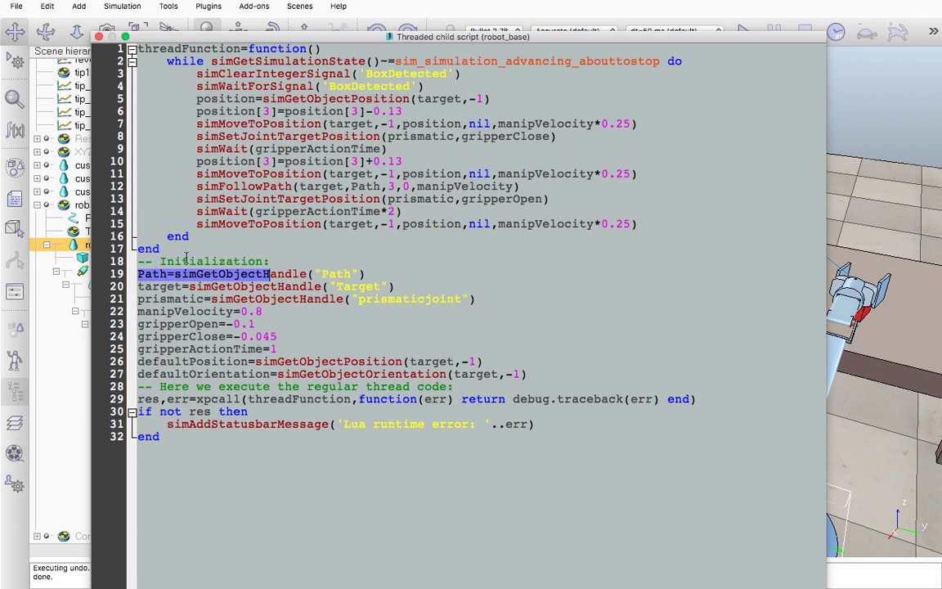
pyautogui.moveTo(139, 262); pyautogui.dragTo(269, 262)
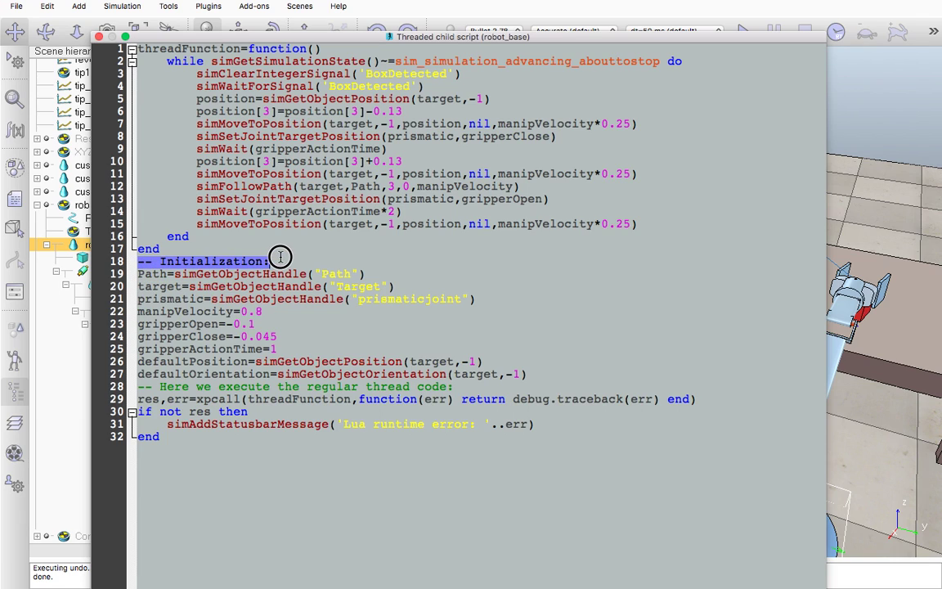
pyautogui.moveTo(139, 275)
pyautogui.mouseDown()
pyautogui.moveTo(360, 273)
pyautogui.moveTo(398, 285)
pyautogui.moveTo(141, 285)
pyautogui.mouseUp()
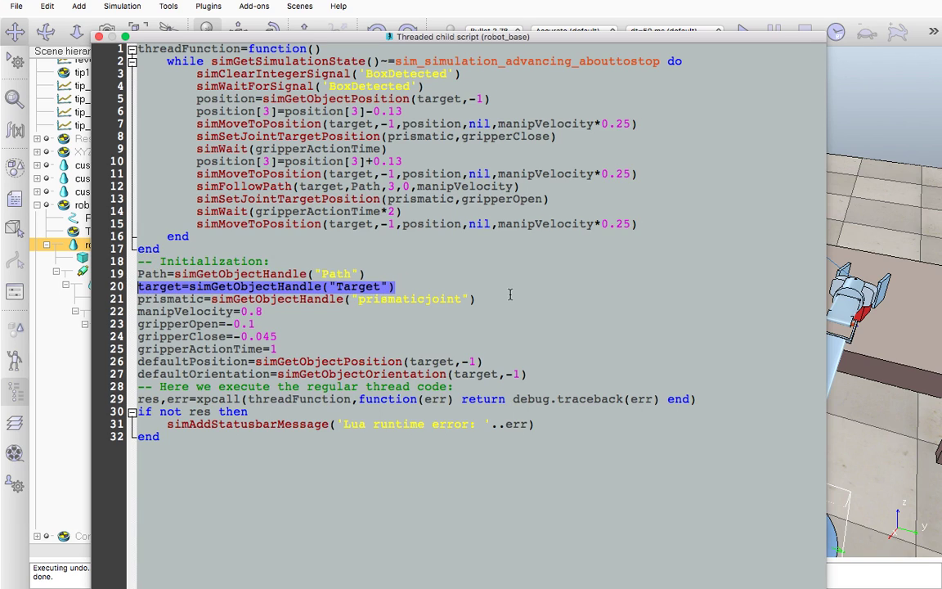
pyautogui.moveTo(486, 300); pyautogui.dragTo(235, 349)
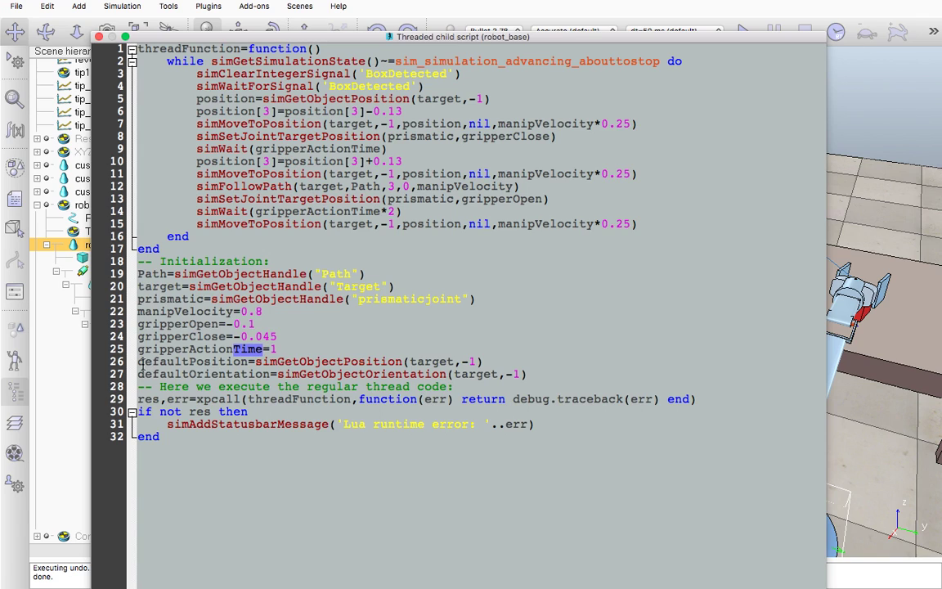
pyautogui.moveTo(138, 361); pyautogui.dragTo(256, 361)
pyautogui.moveTo(197, 375); pyautogui.dragTo(268, 378)
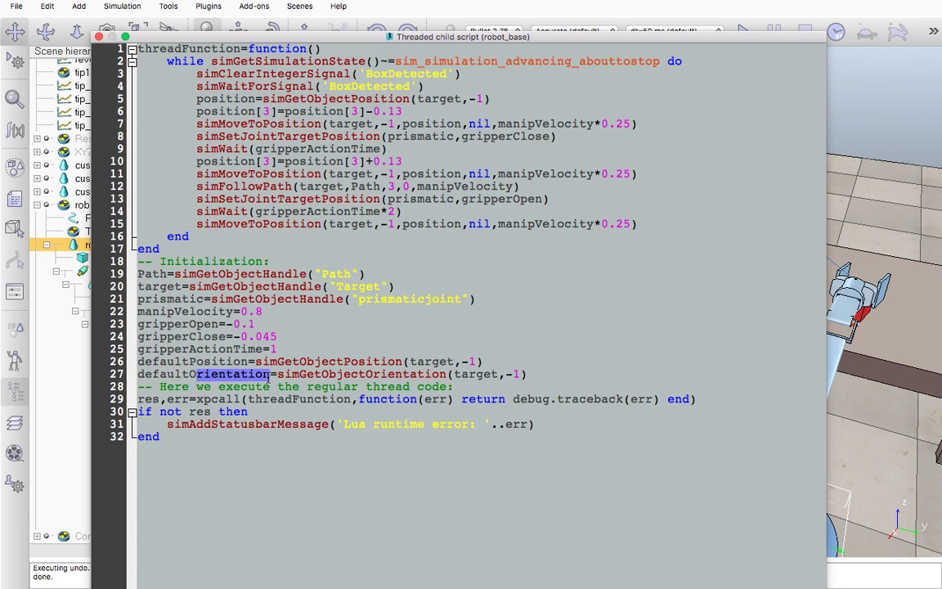
pyautogui.moveTo(413, 361); pyautogui.dragTo(451, 361)
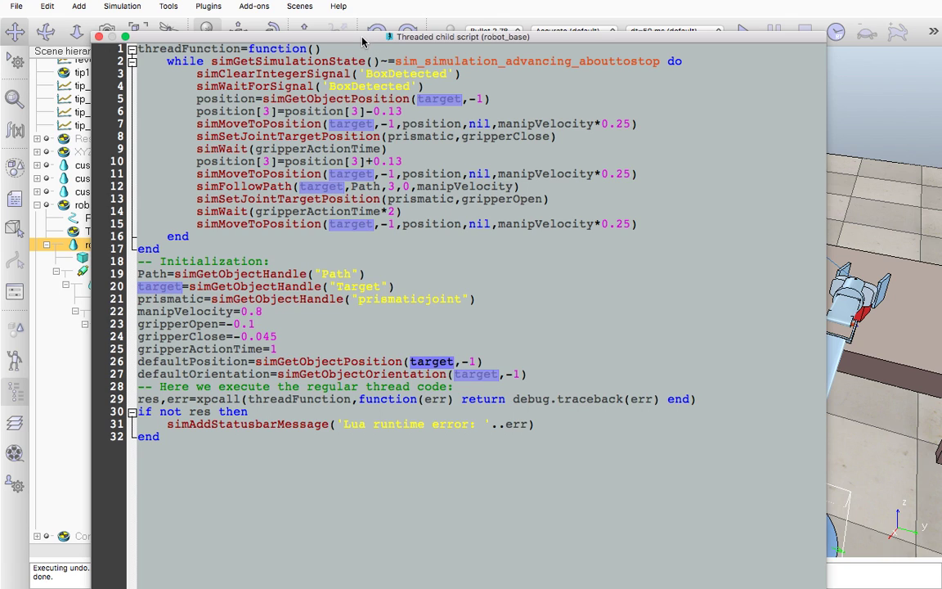
pyautogui.moveTo(364, 36); pyautogui.dragTo(453, 53)
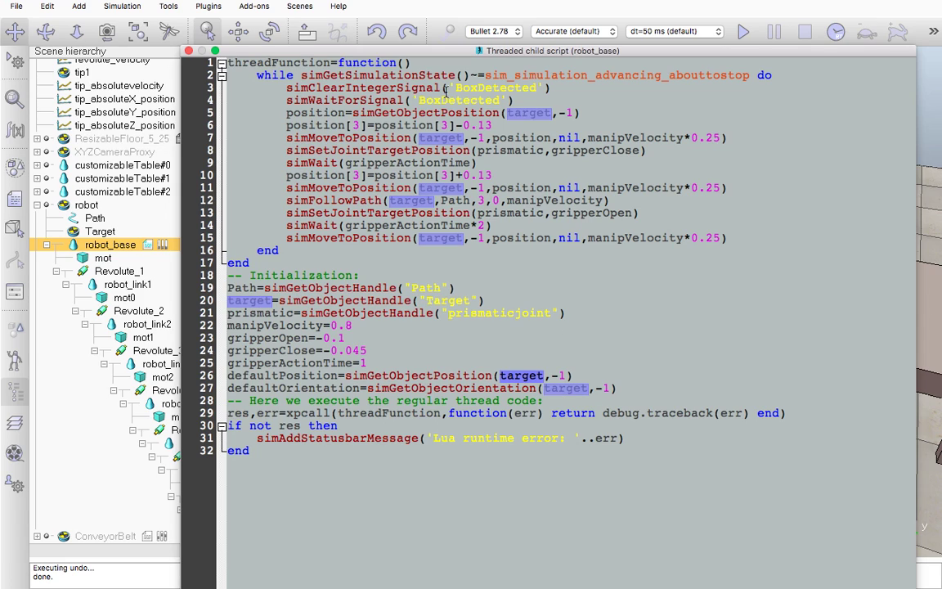
pyautogui.click(255, 75)
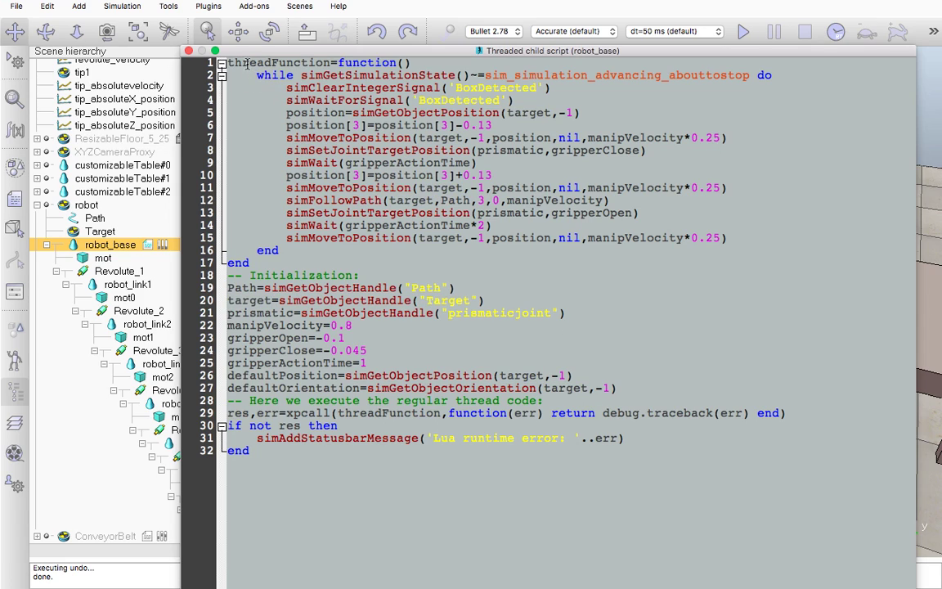
pyautogui.moveTo(227, 62); pyautogui.dragTo(495, 250)
pyautogui.moveTo(458, 52); pyautogui.dragTo(428, 56)
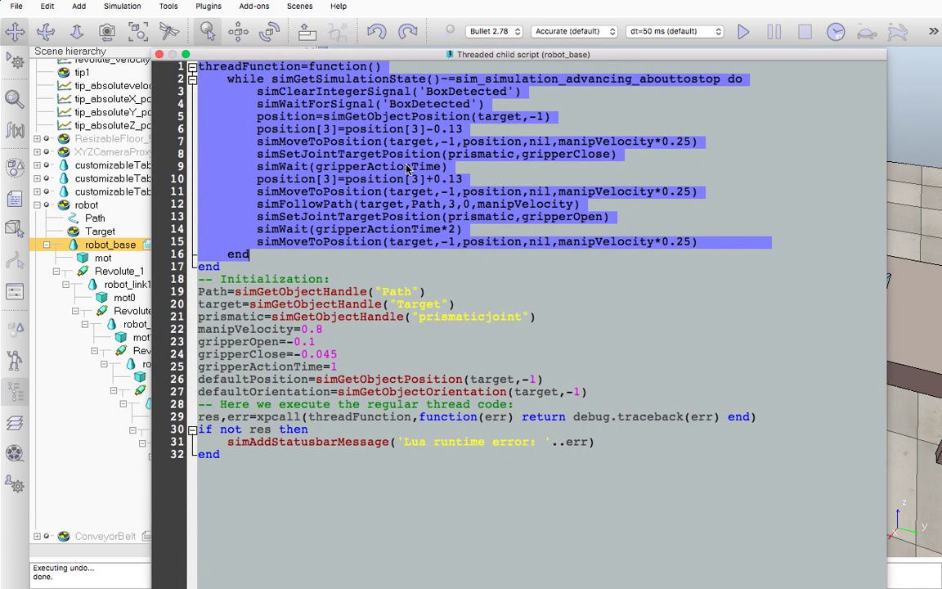
pyautogui.click(304, 118)
pyautogui.moveTo(257, 91)
pyautogui.mouseDown()
pyautogui.moveTo(286, 92)
pyautogui.moveTo(244, 85)
pyautogui.mouseUp()
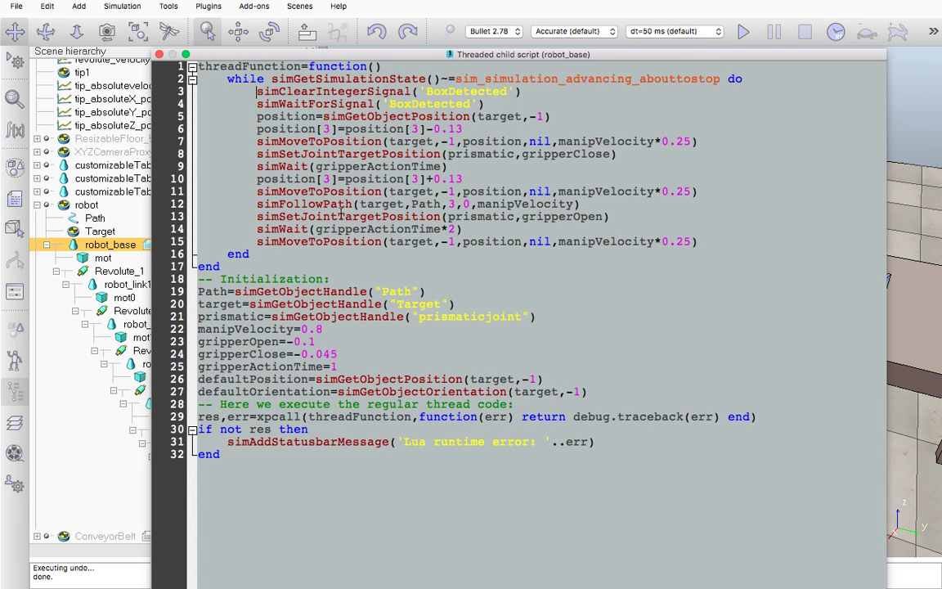
pyautogui.moveTo(229, 85); pyautogui.dragTo(717, 251)
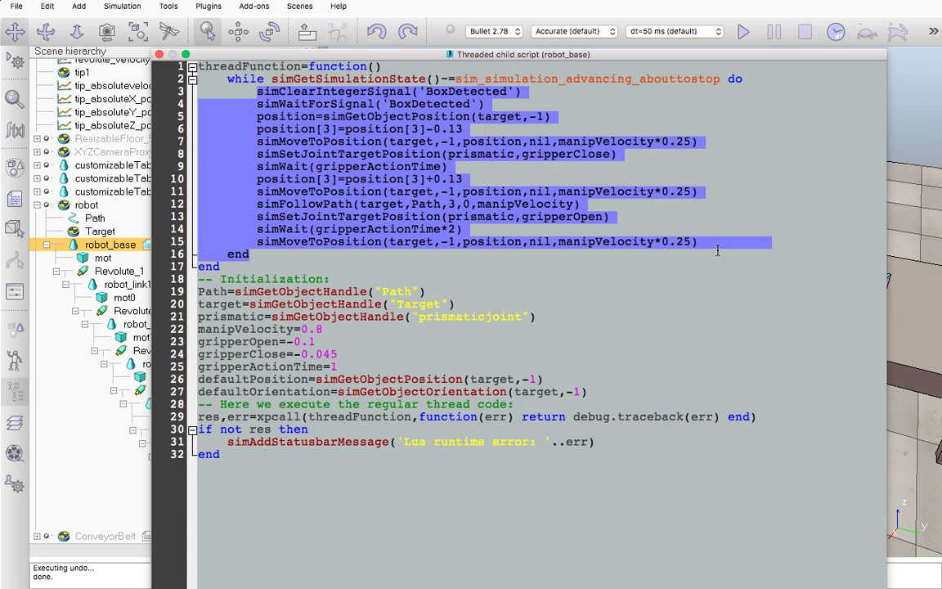
pyautogui.click(717, 250)
pyautogui.click(159, 54)
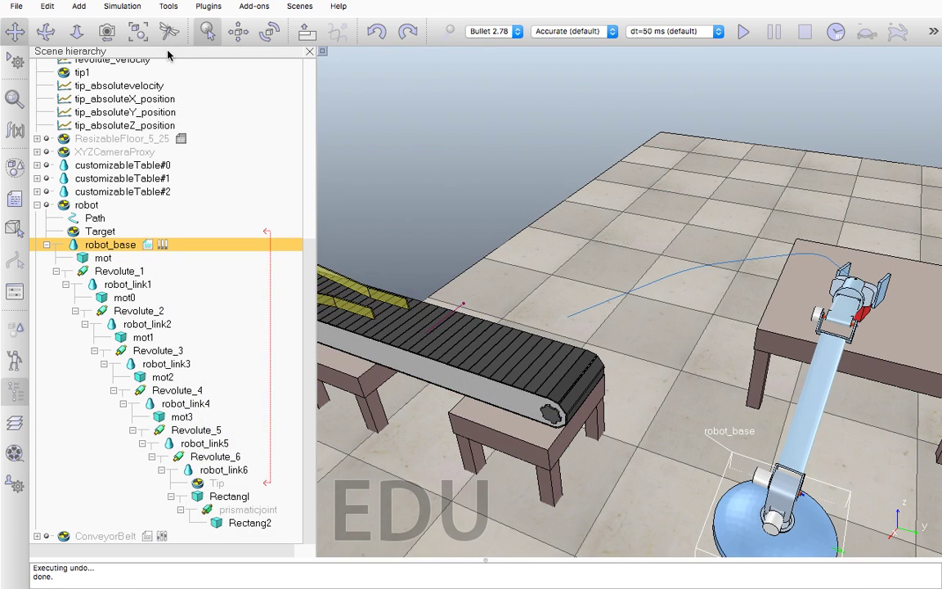
# Deselect robot_base in the scene hierarchy, leaving the reset arm's gripper resting at the end of Path
pyautogui.click(709, 243)
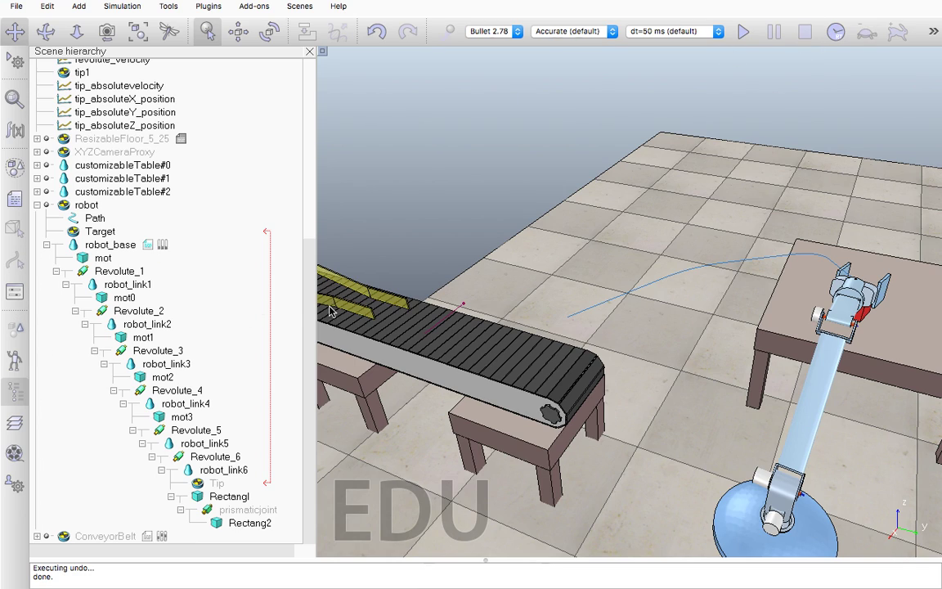
pyautogui.scroll(2, 292, 370)
pyautogui.scroll(-2, 290, 368)
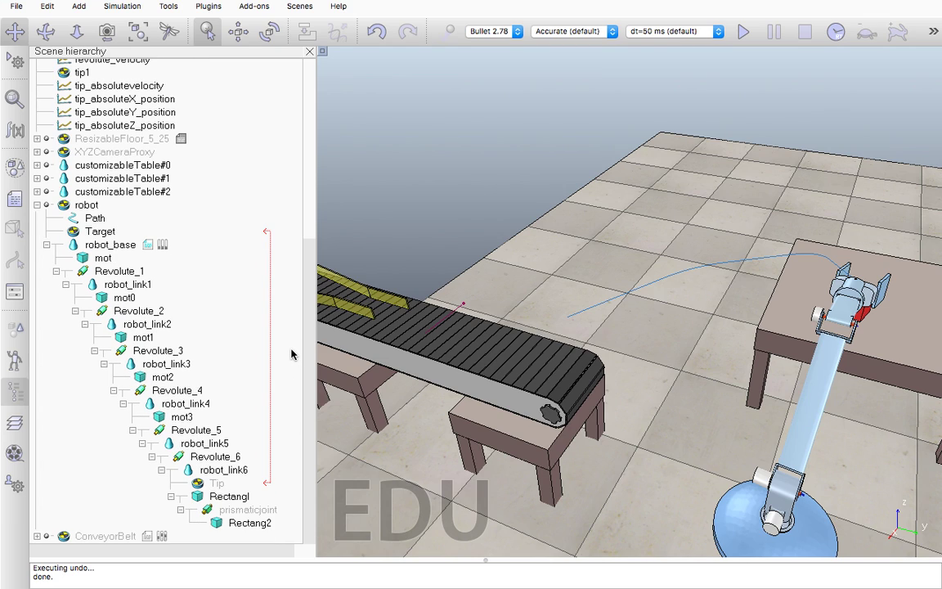